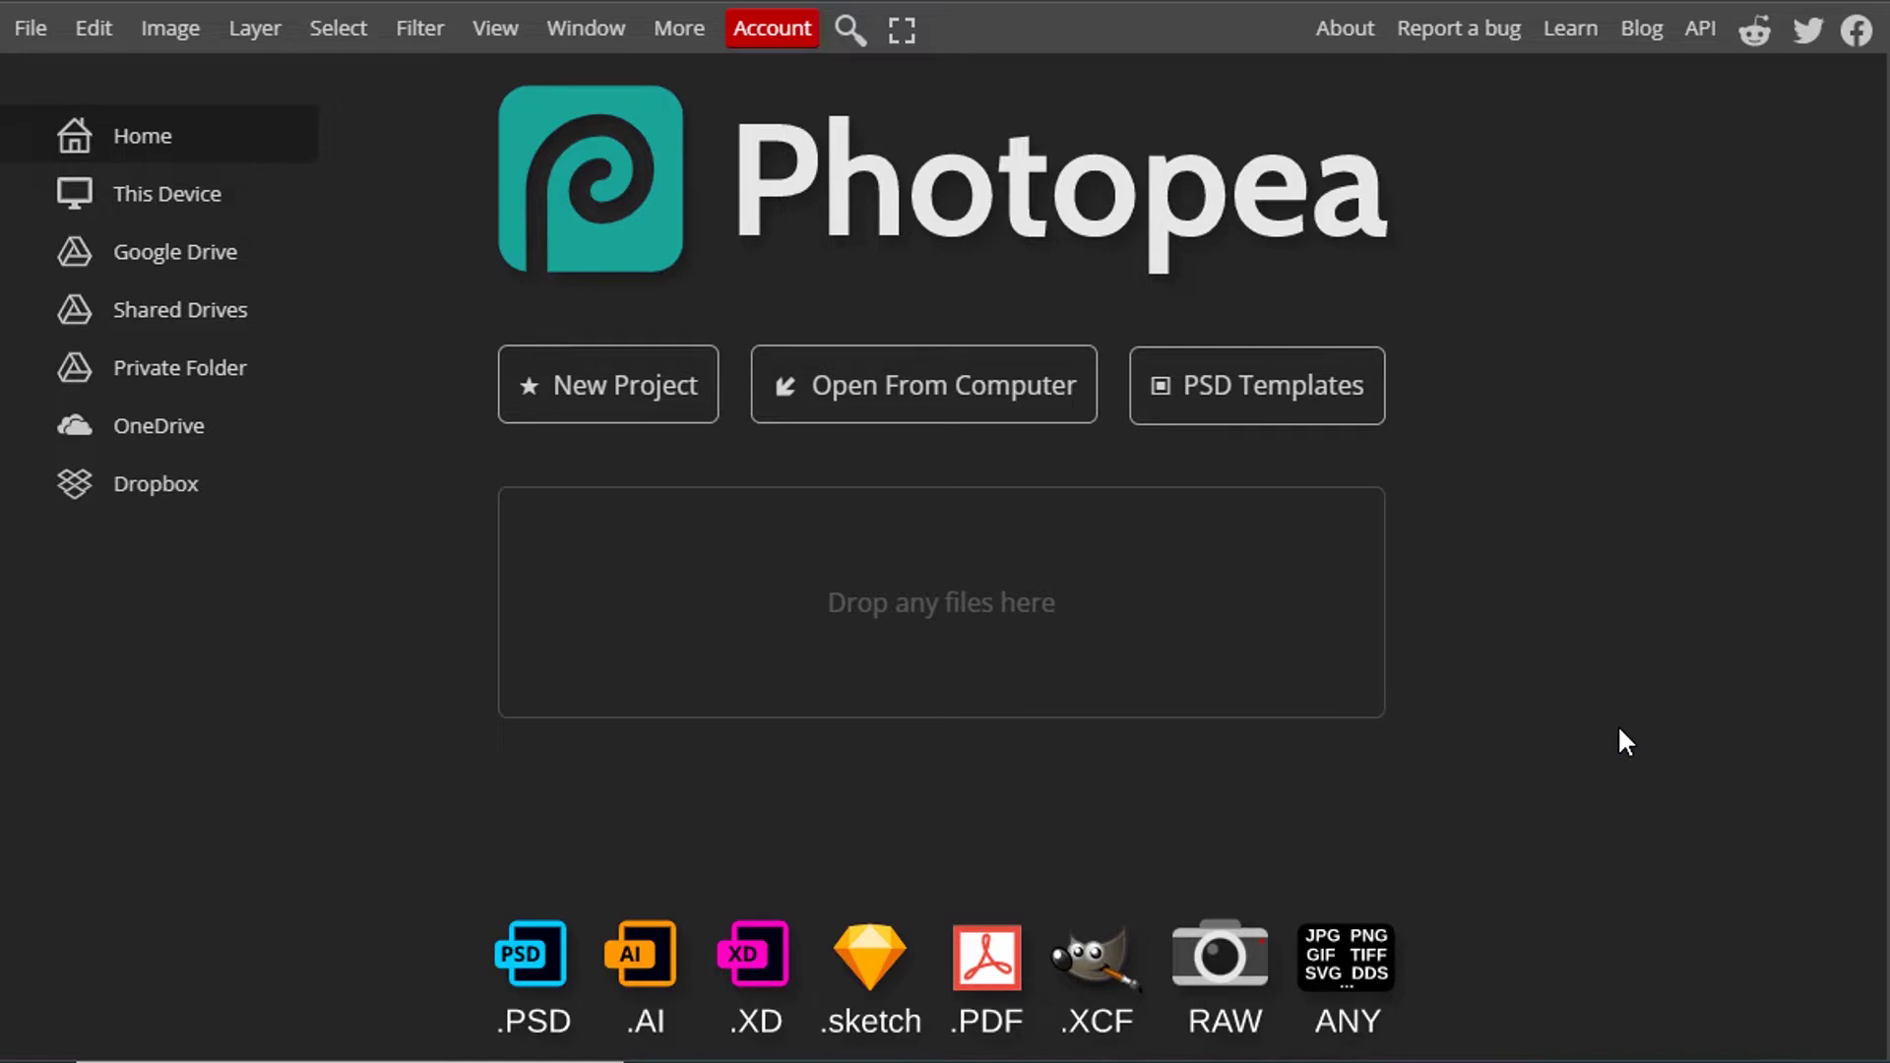
# Open the blackboard texture as a new document and place the black-and-white portrait photo on top
pyautogui.moveTo(1624, 740); pyautogui.dragTo(904, 543)
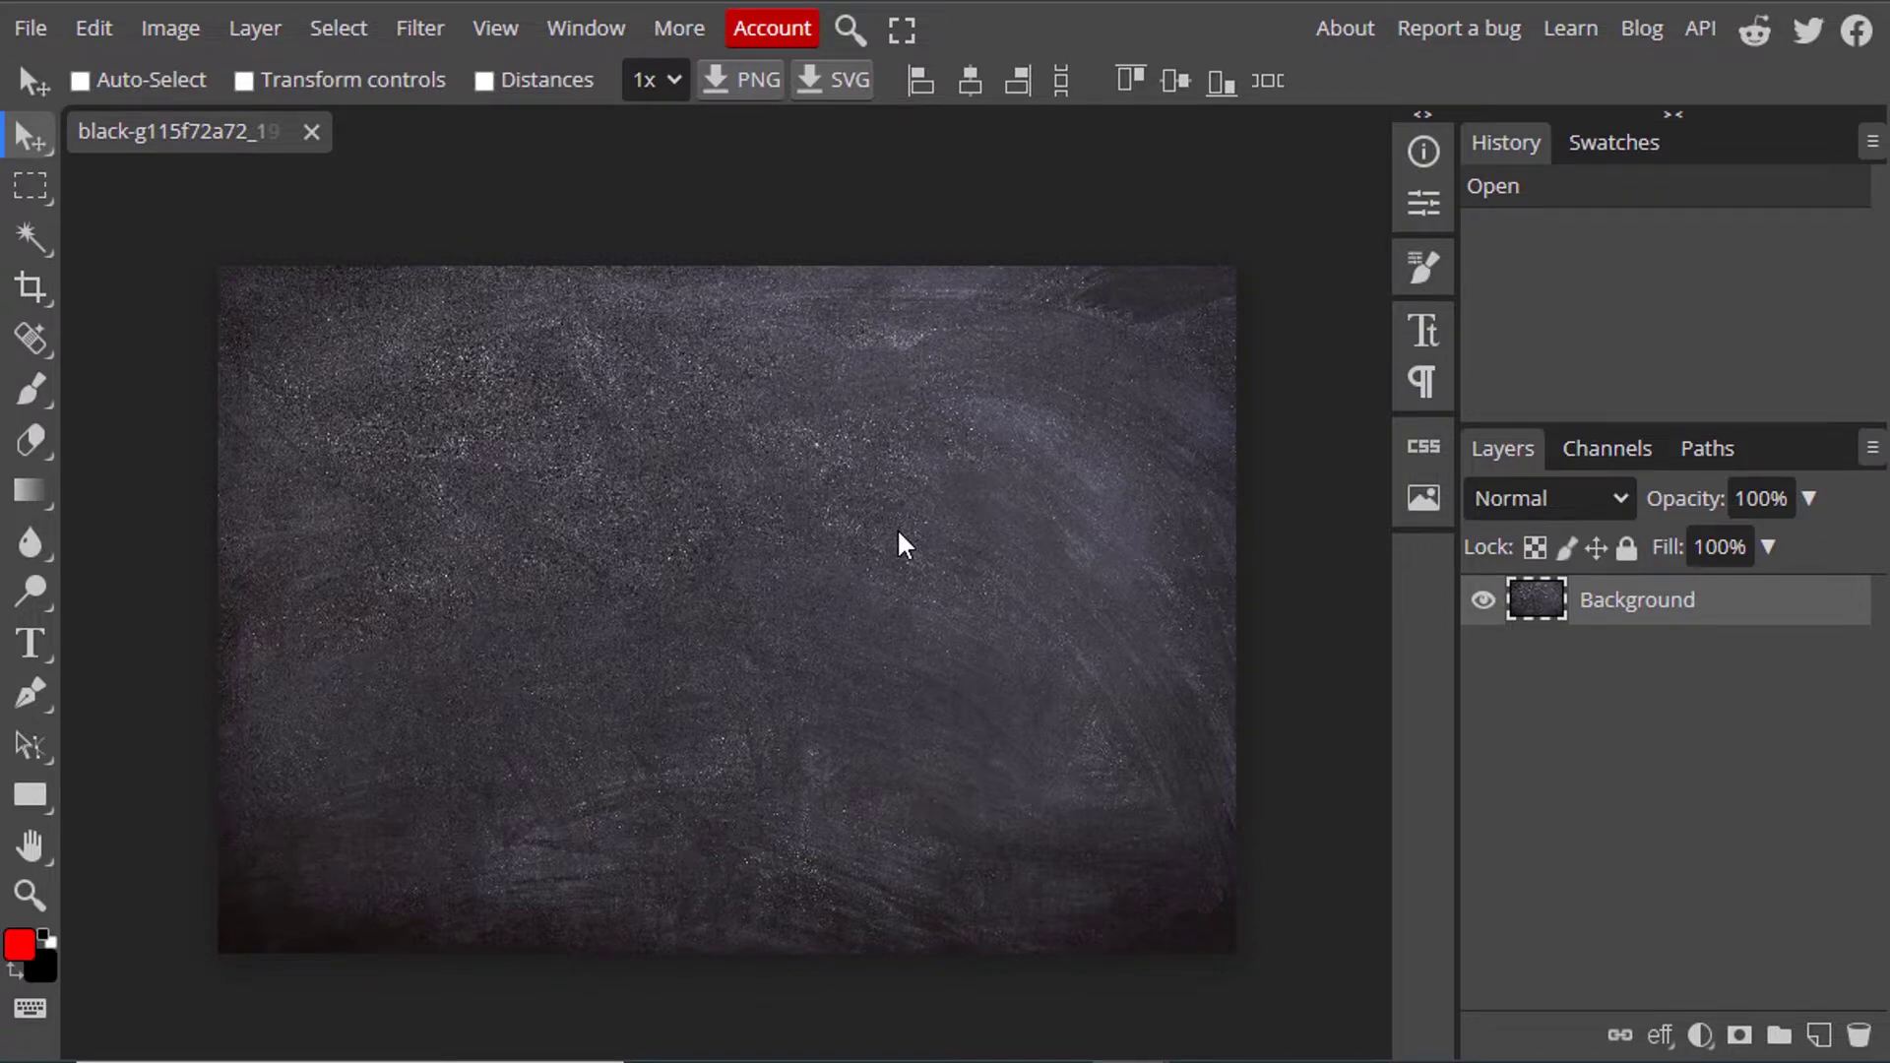
pyautogui.moveTo(904, 543); pyautogui.dragTo(792, 717)
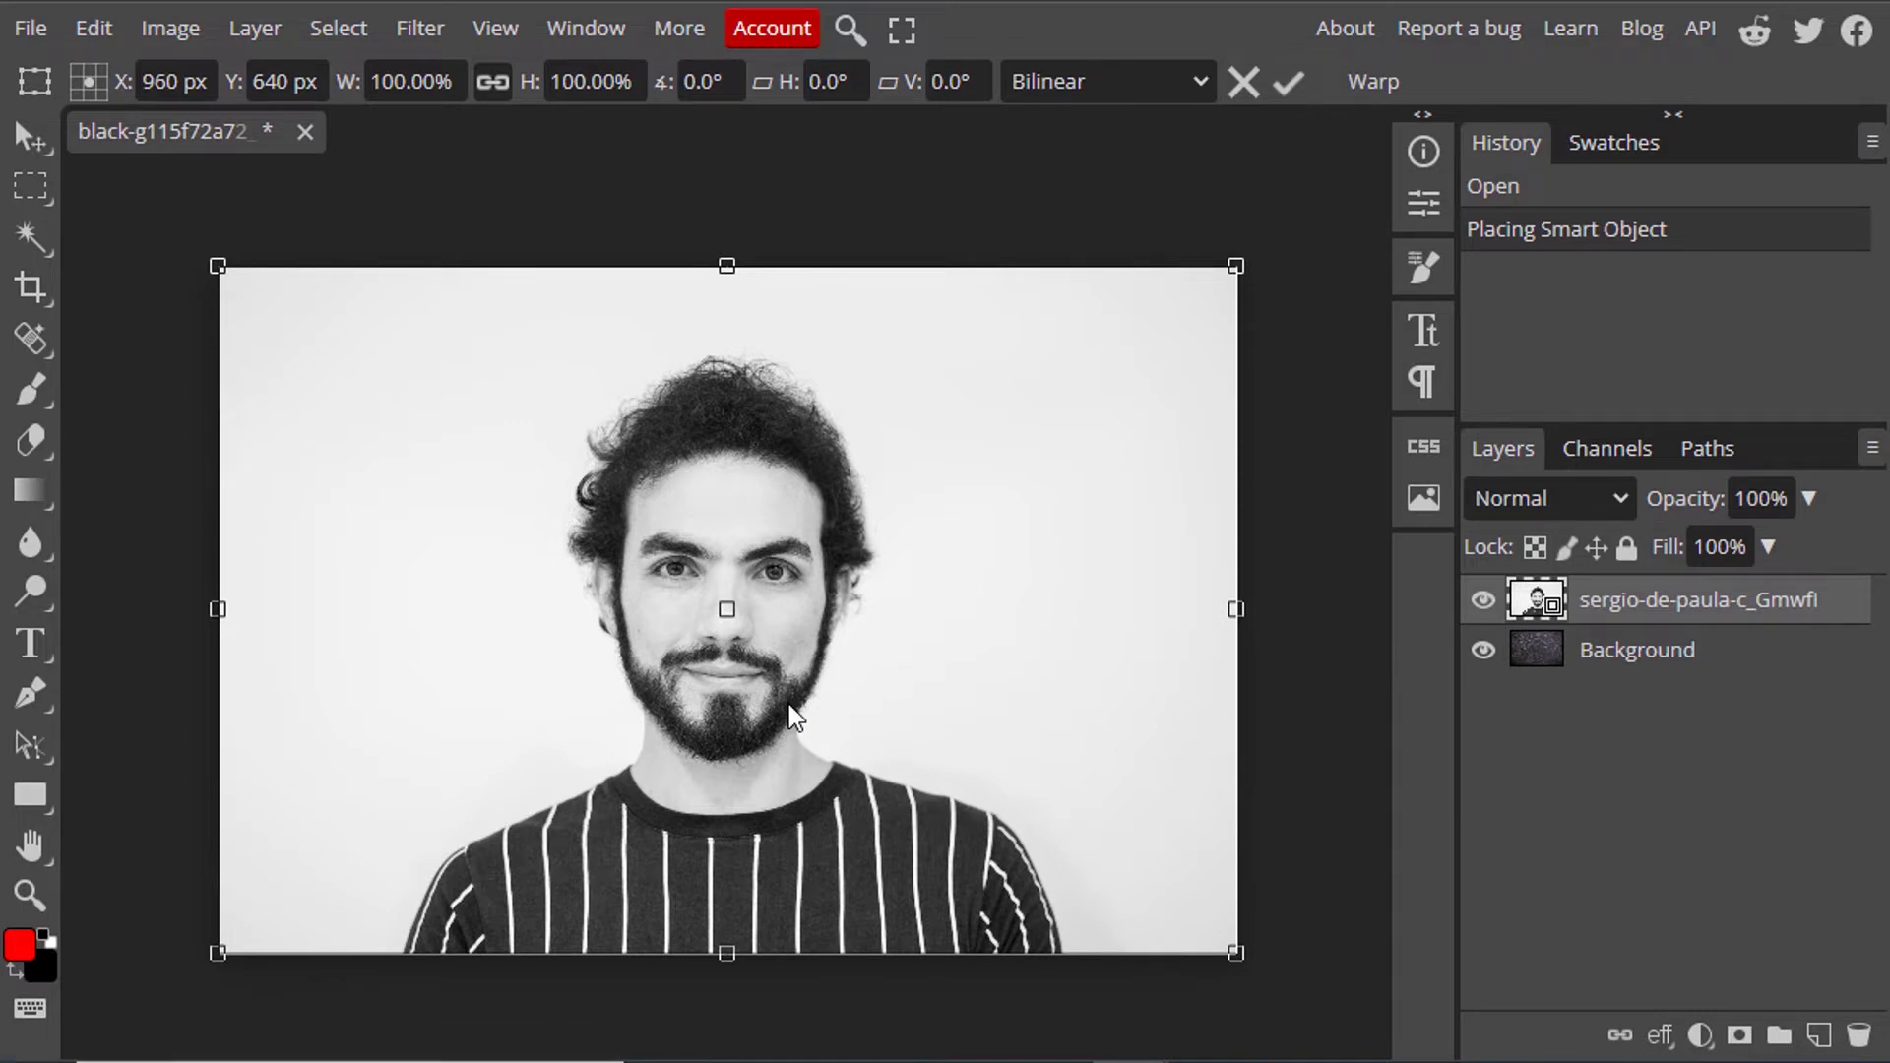
# Commit the placed portrait and start a Magic Cut, marking the neck and shirt as the person
pyautogui.click(1289, 82)
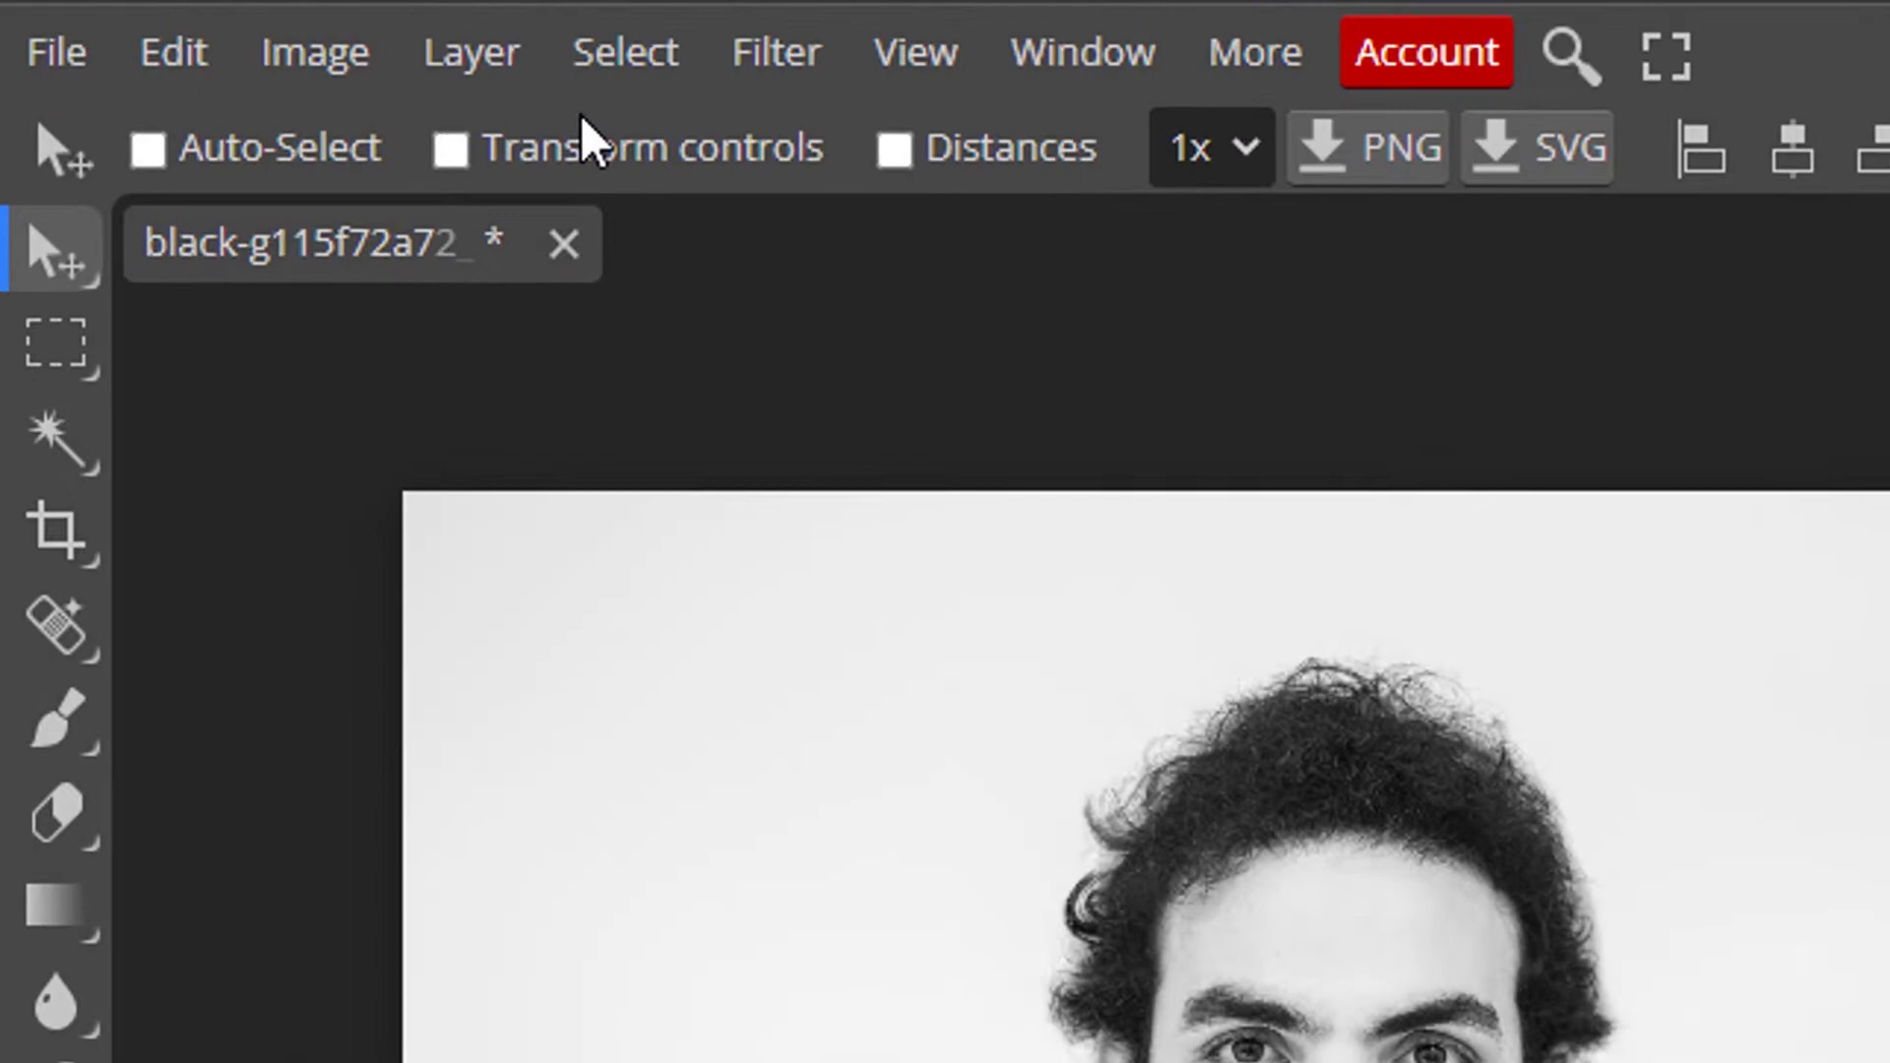
pyautogui.click(626, 53)
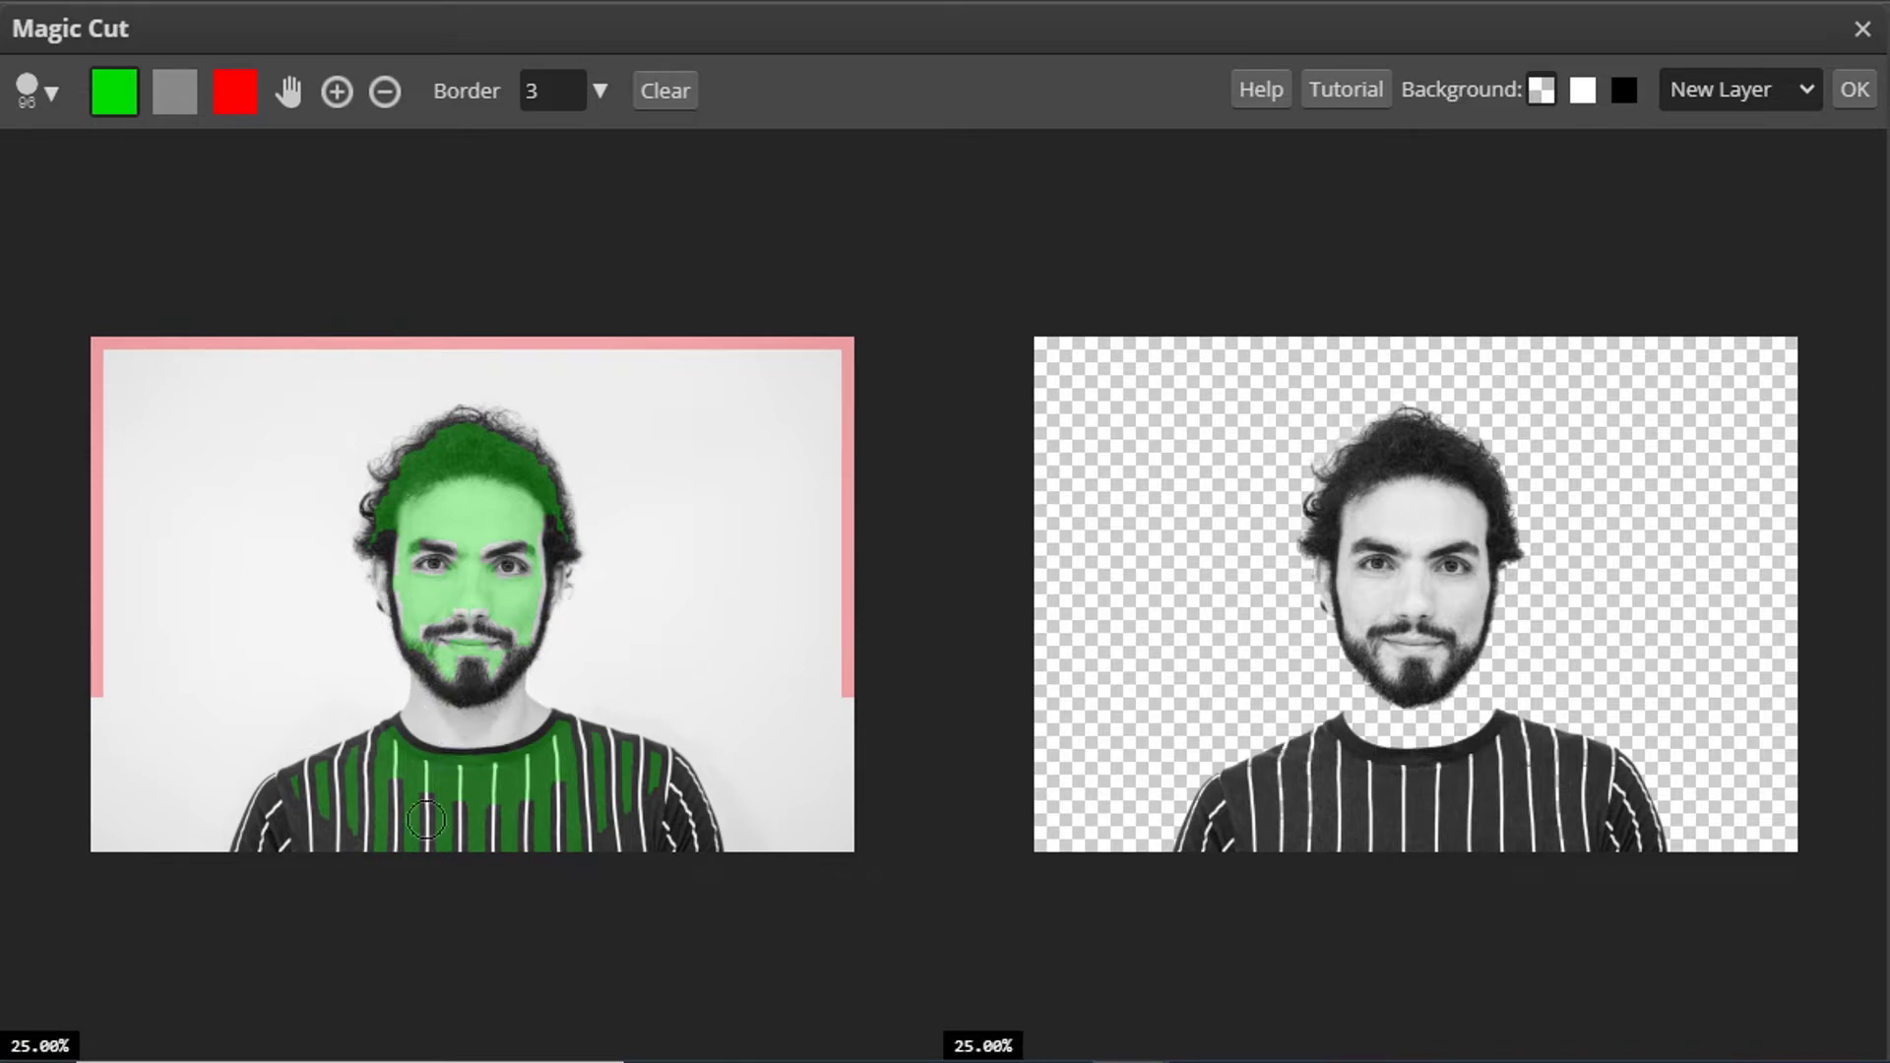
pyautogui.moveTo(459, 704); pyautogui.dragTo(453, 785)
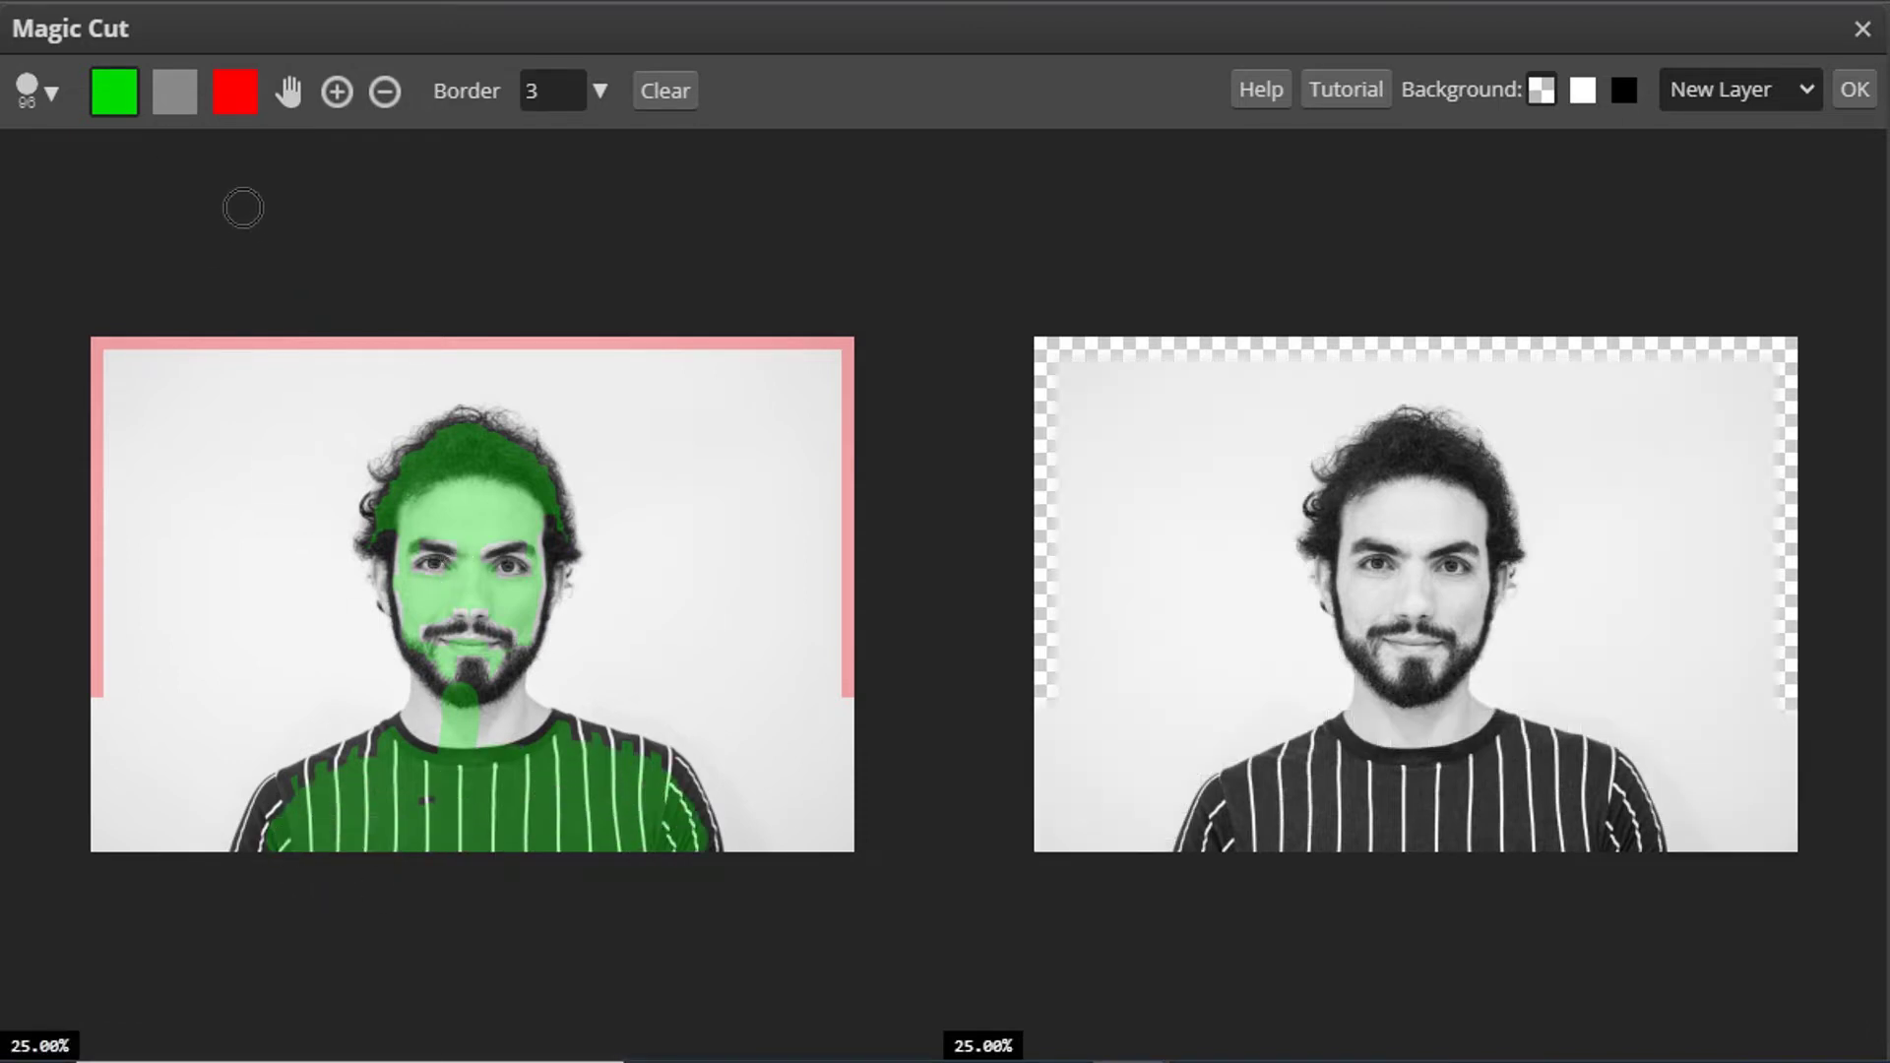
# Mark the white backdrop around the head as background, refine beside the hair, and accept the cut-out
pyautogui.click(234, 92)
pyautogui.moveTo(256, 460)
pyautogui.mouseDown()
pyautogui.moveTo(321, 368)
pyautogui.moveTo(281, 456)
pyautogui.moveTo(269, 667)
pyautogui.moveTo(286, 565)
pyautogui.moveTo(304, 649)
pyautogui.moveTo(302, 475)
pyautogui.moveTo(511, 346)
pyautogui.moveTo(670, 515)
pyautogui.moveTo(633, 641)
pyautogui.moveTo(661, 666)
pyautogui.mouseUp()
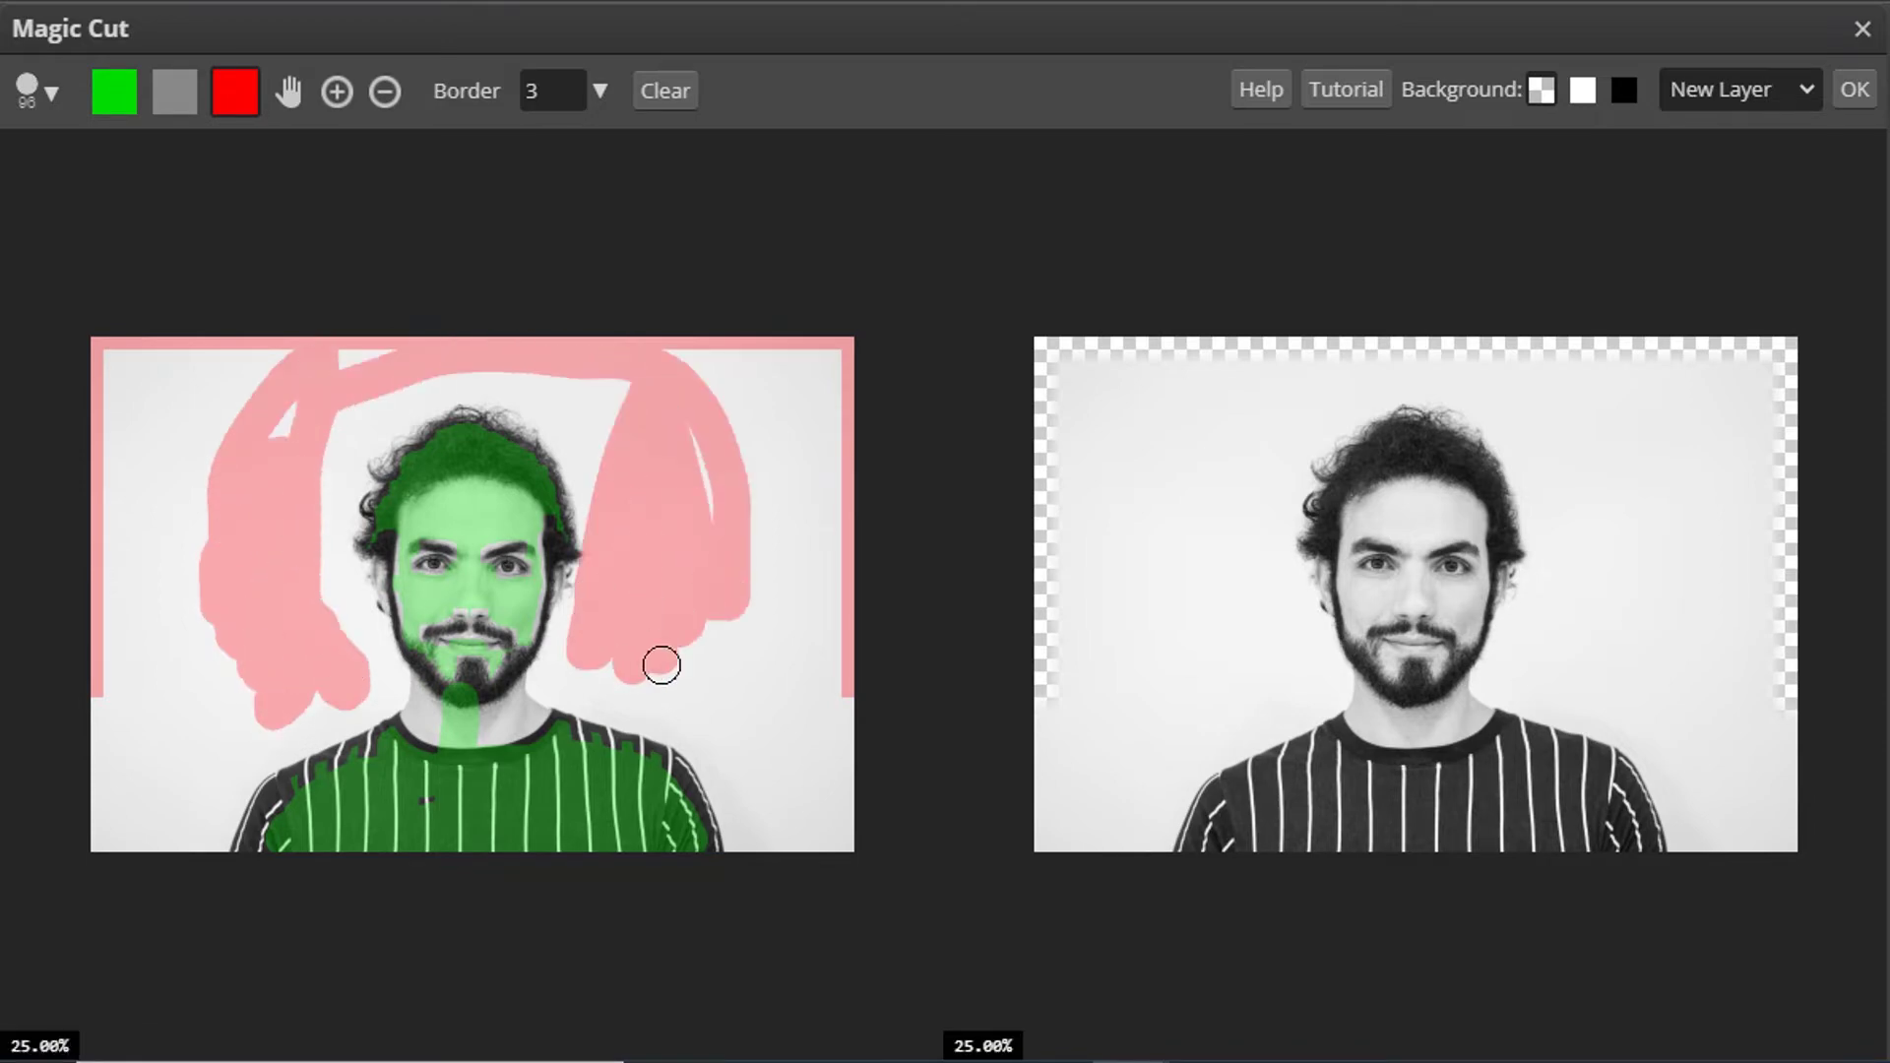
pyautogui.click(182, 98)
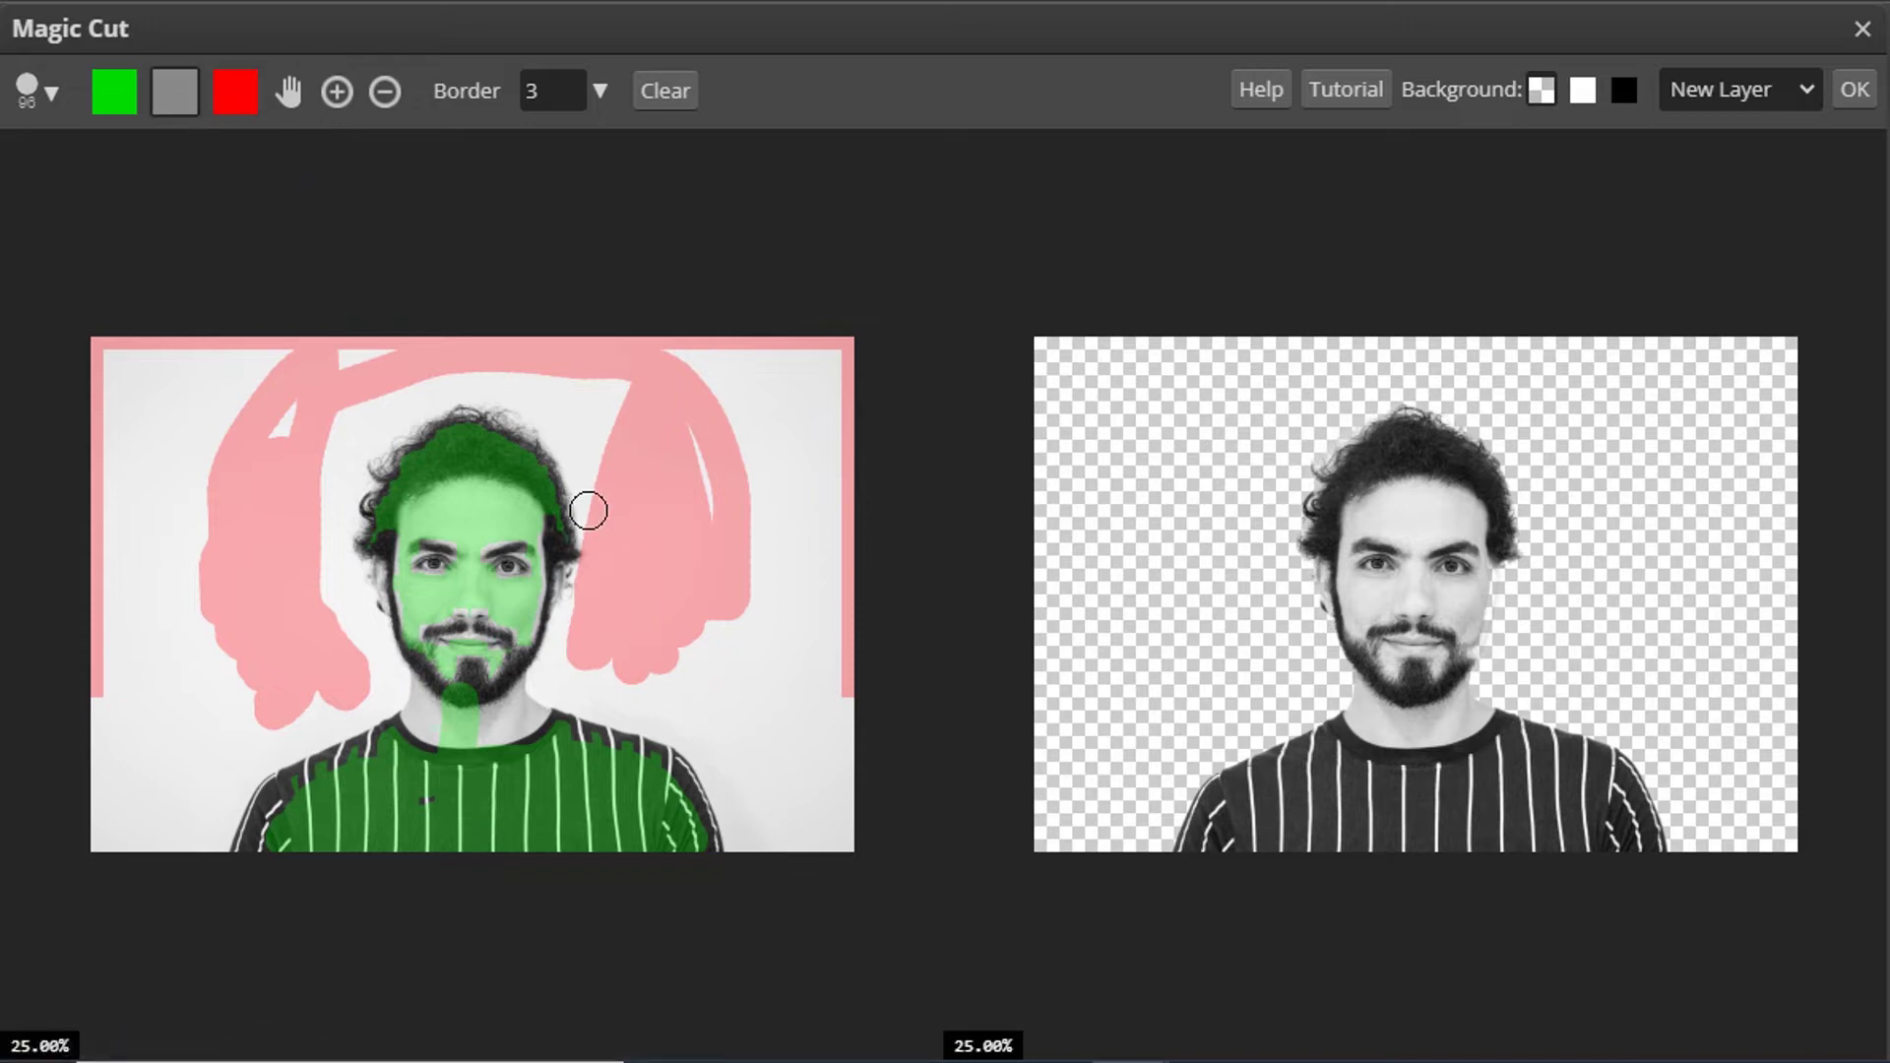
pyautogui.moveTo(589, 510)
pyautogui.mouseDown()
pyautogui.moveTo(582, 600)
pyautogui.moveTo(587, 575)
pyautogui.mouseUp()
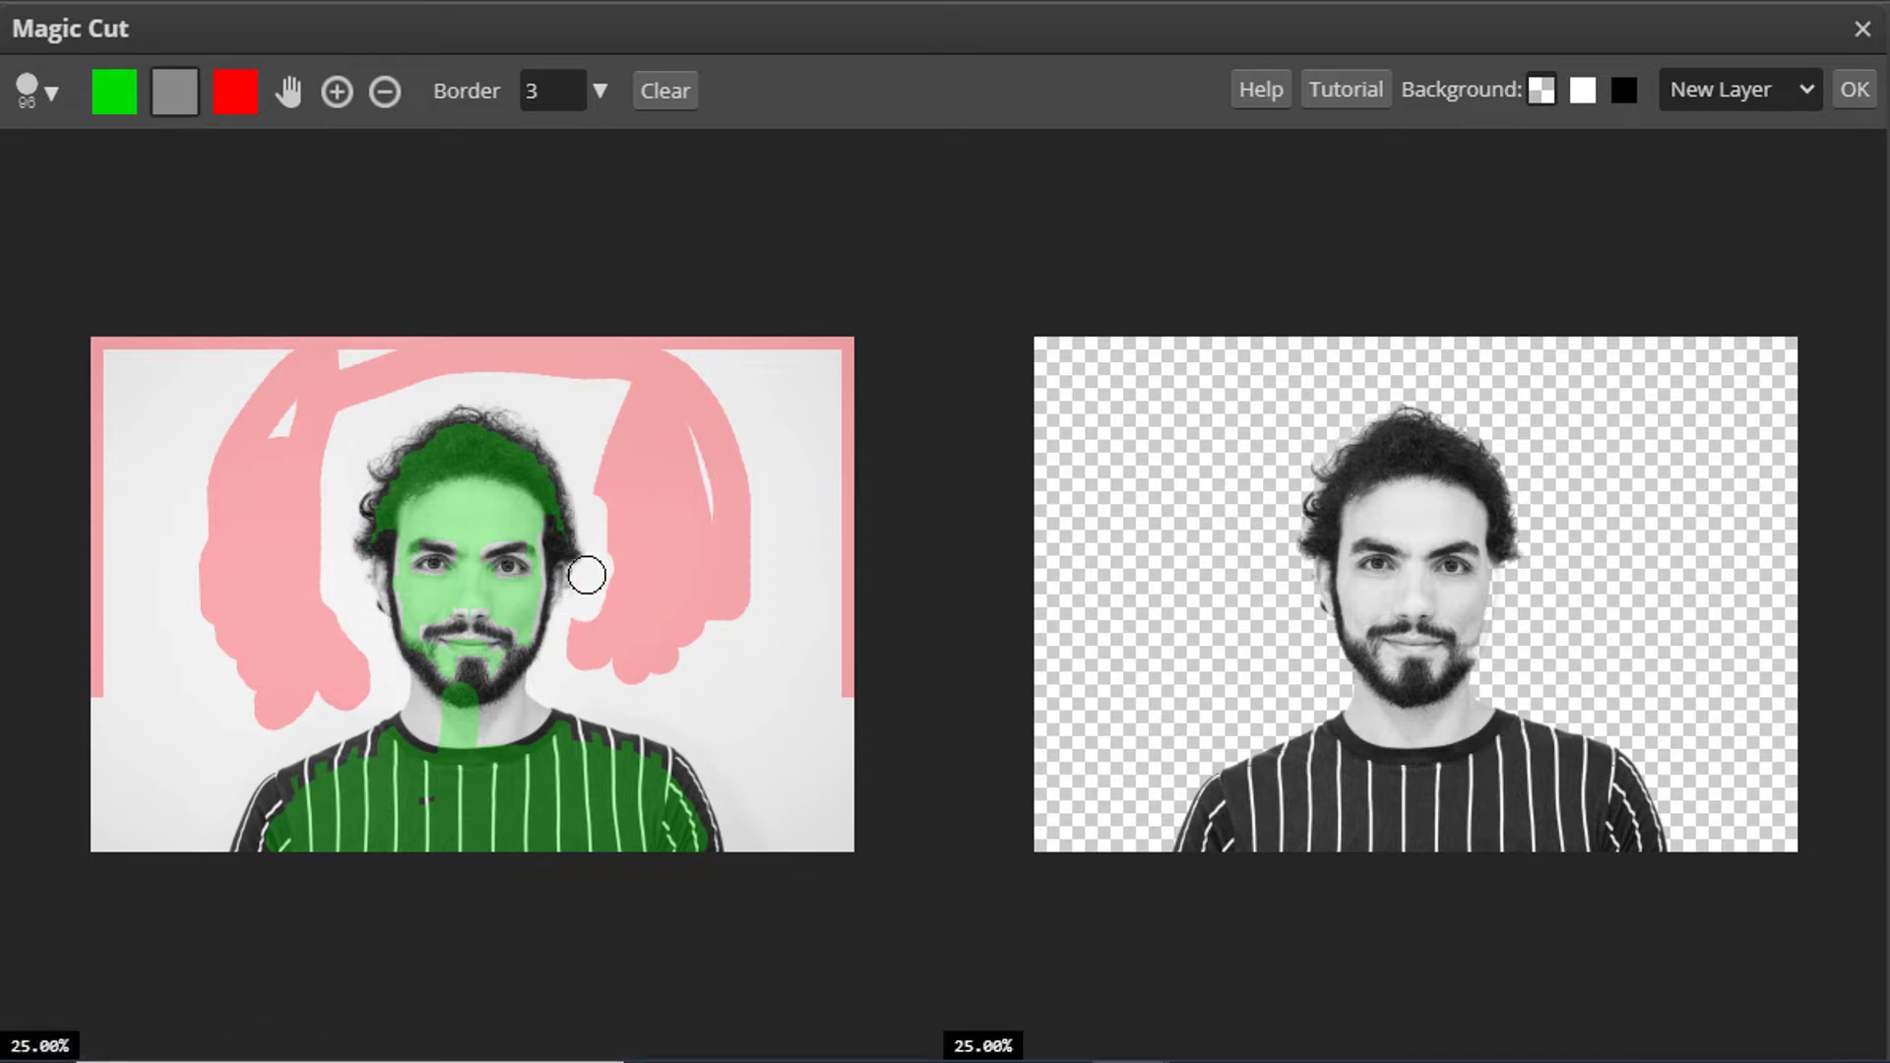
pyautogui.click(234, 94)
pyautogui.moveTo(384, 394)
pyautogui.mouseDown()
pyautogui.moveTo(566, 367)
pyautogui.moveTo(700, 578)
pyautogui.moveTo(299, 532)
pyautogui.moveTo(510, 291)
pyautogui.mouseUp()
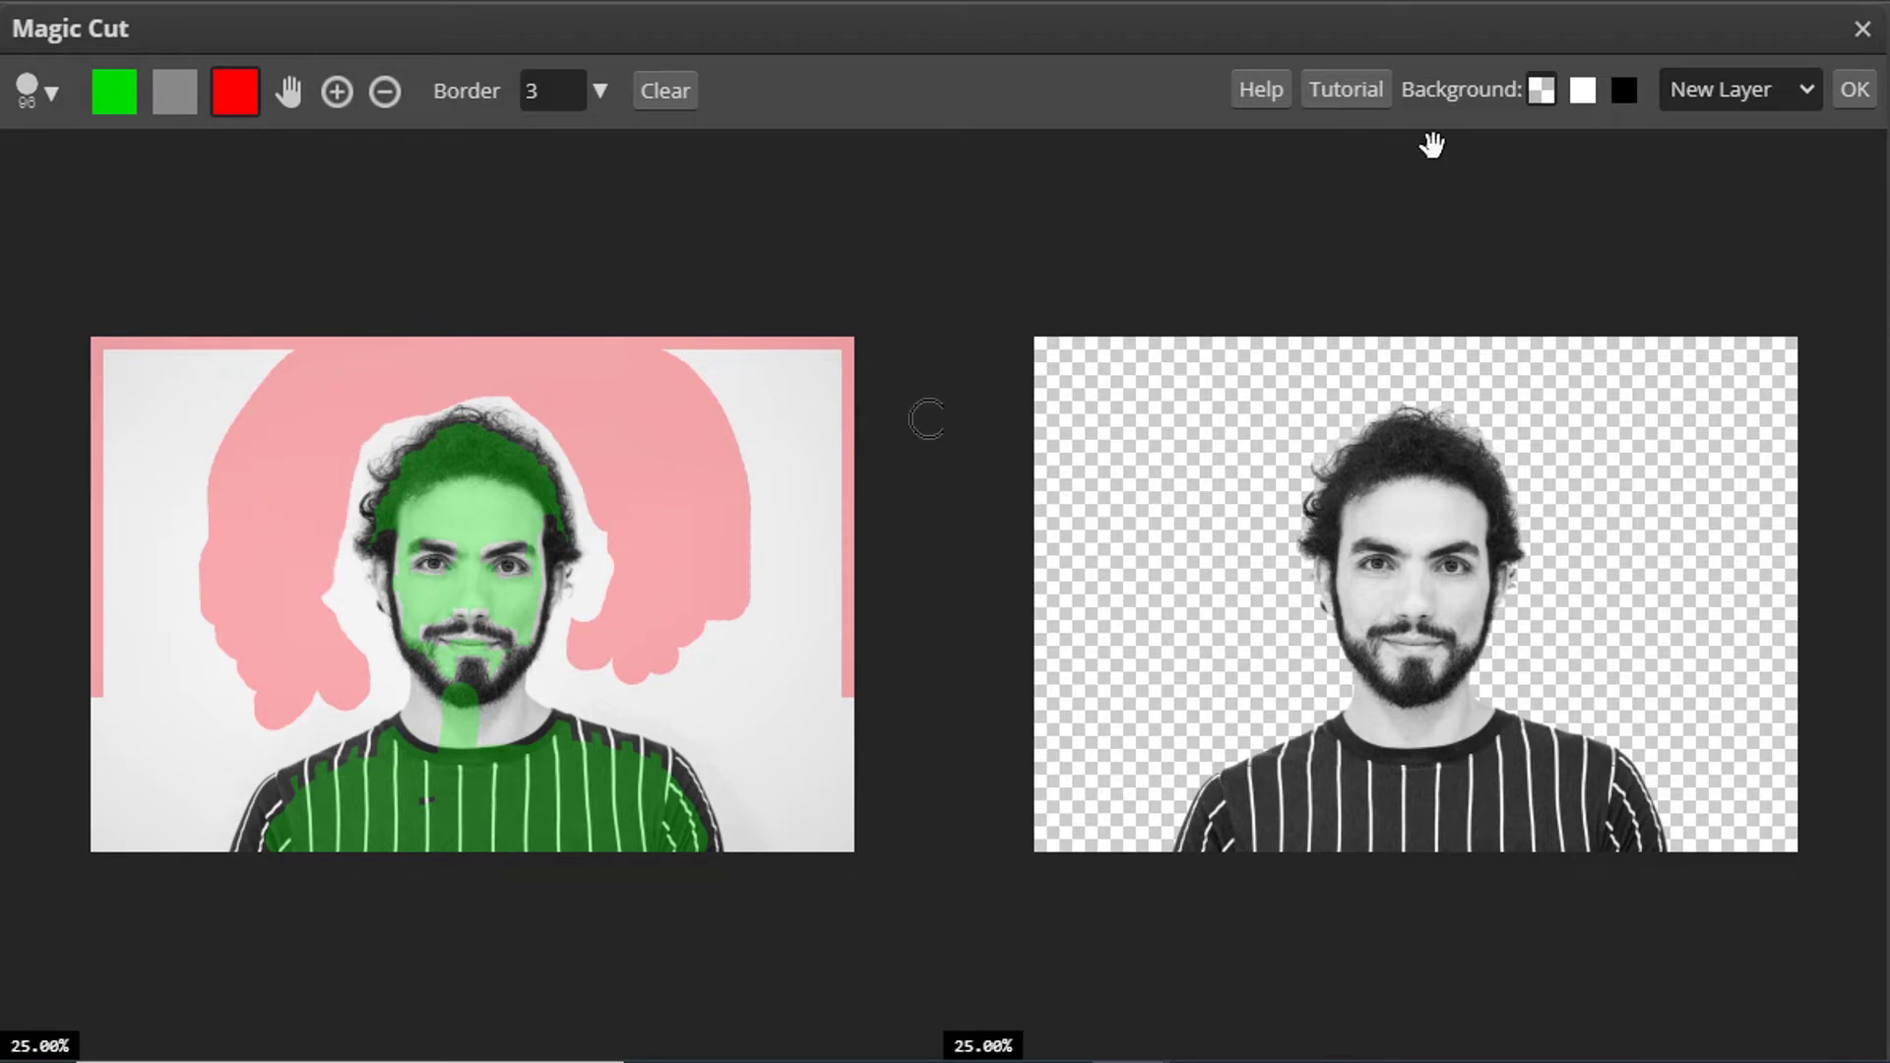
pyautogui.click(1855, 89)
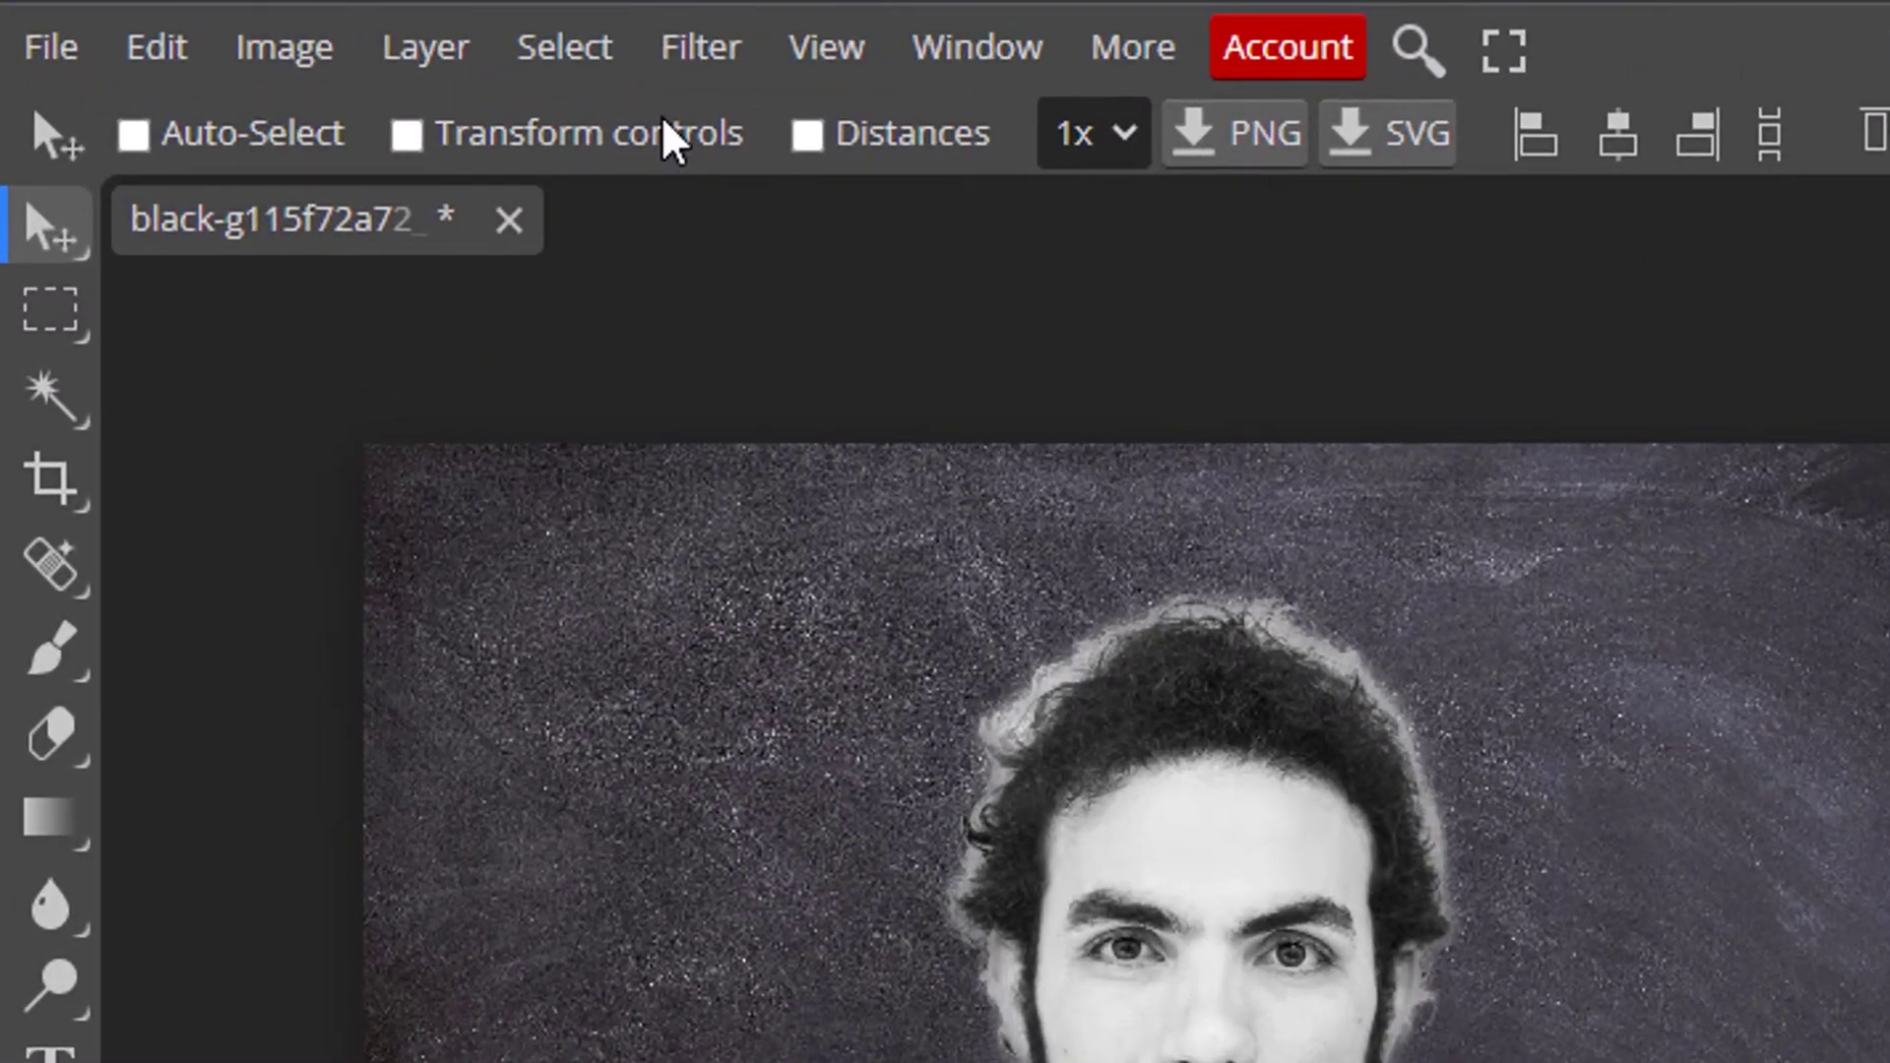
# Apply Filter > Stylize > Find Edges to the cut-out portrait layer
pyautogui.click(711, 69)
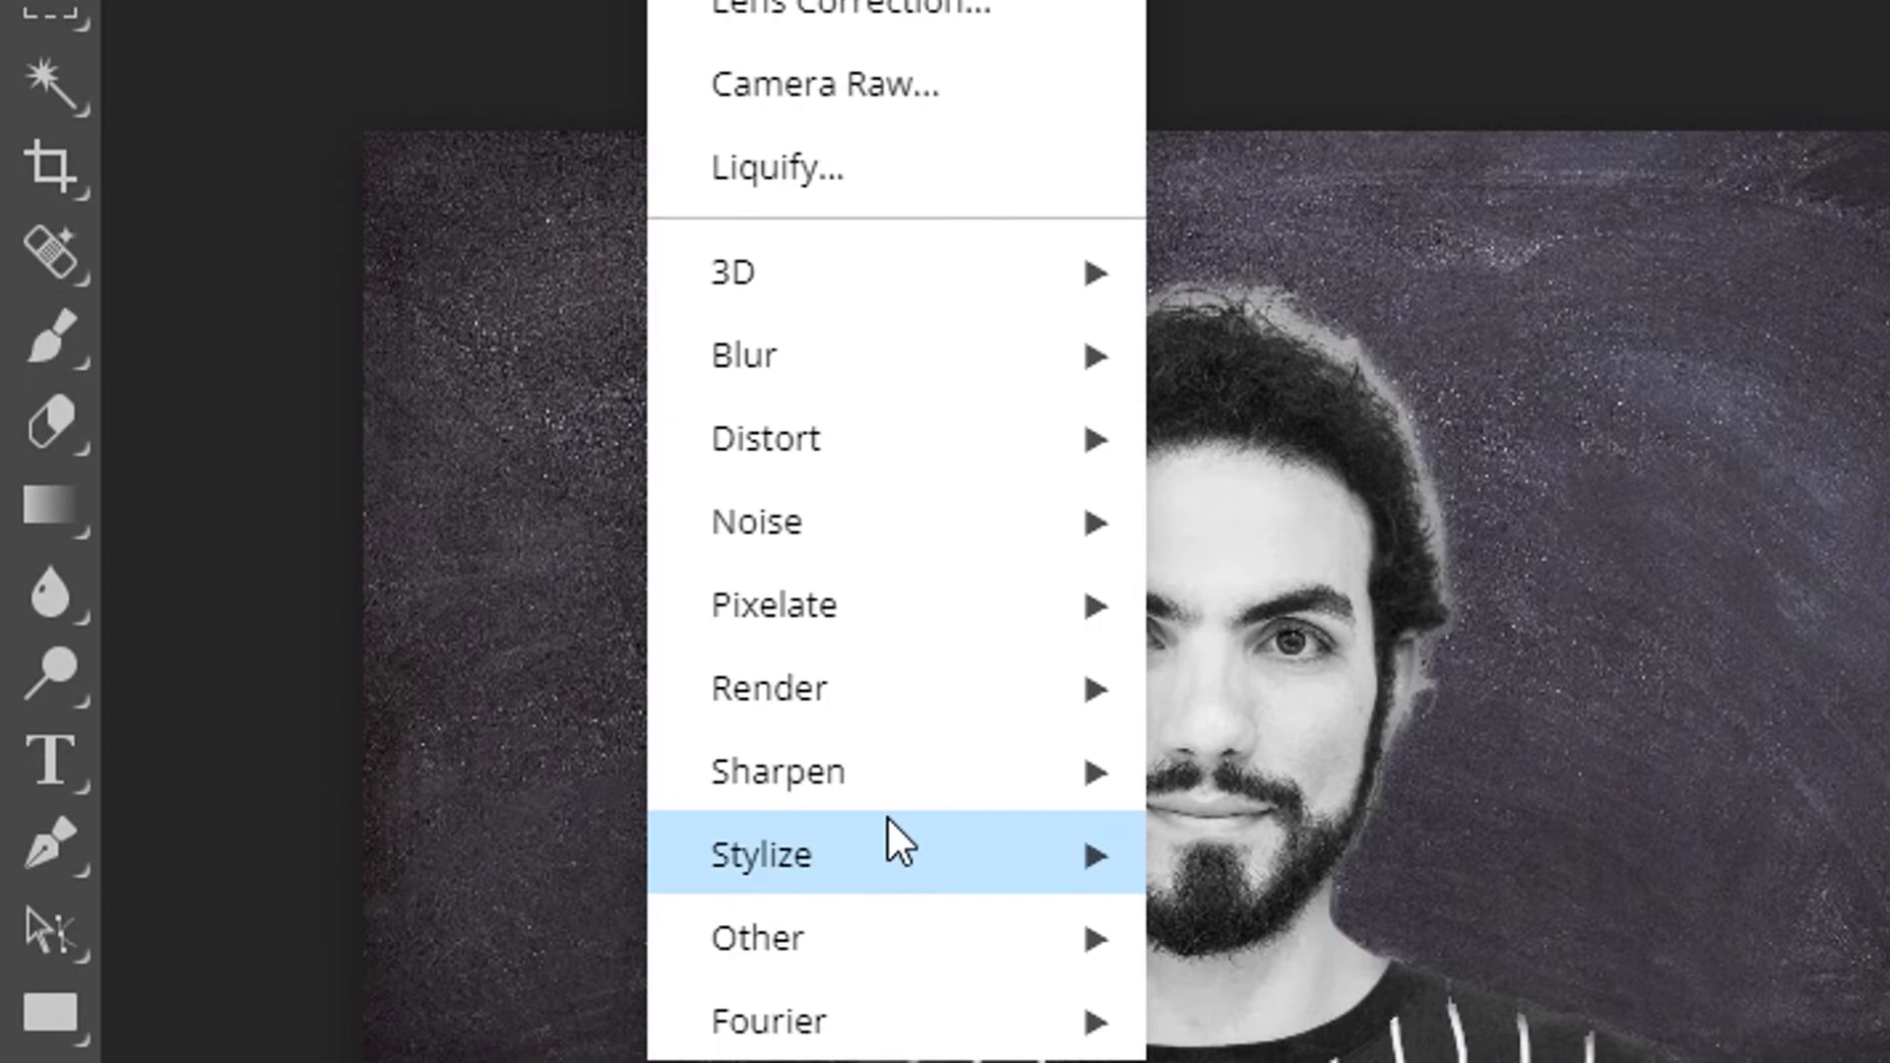
pyautogui.moveTo(888, 848)
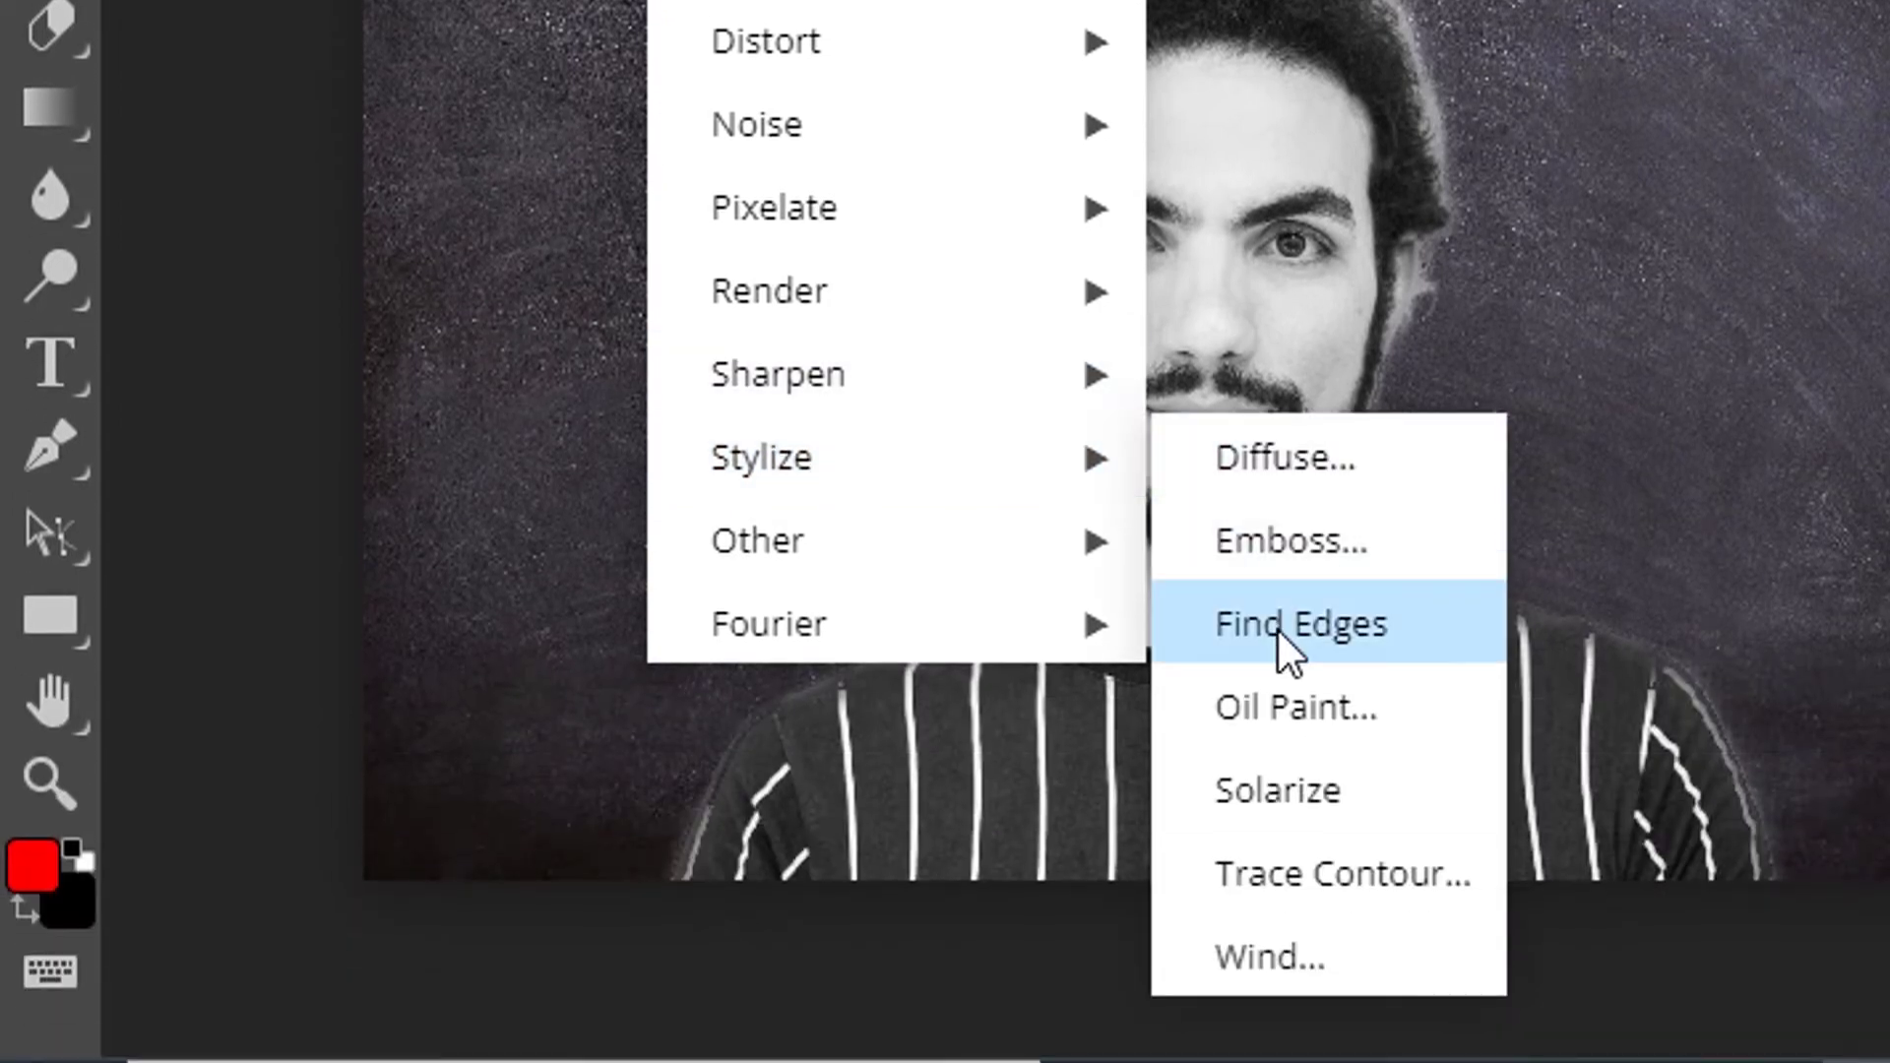
pyautogui.click(1278, 630)
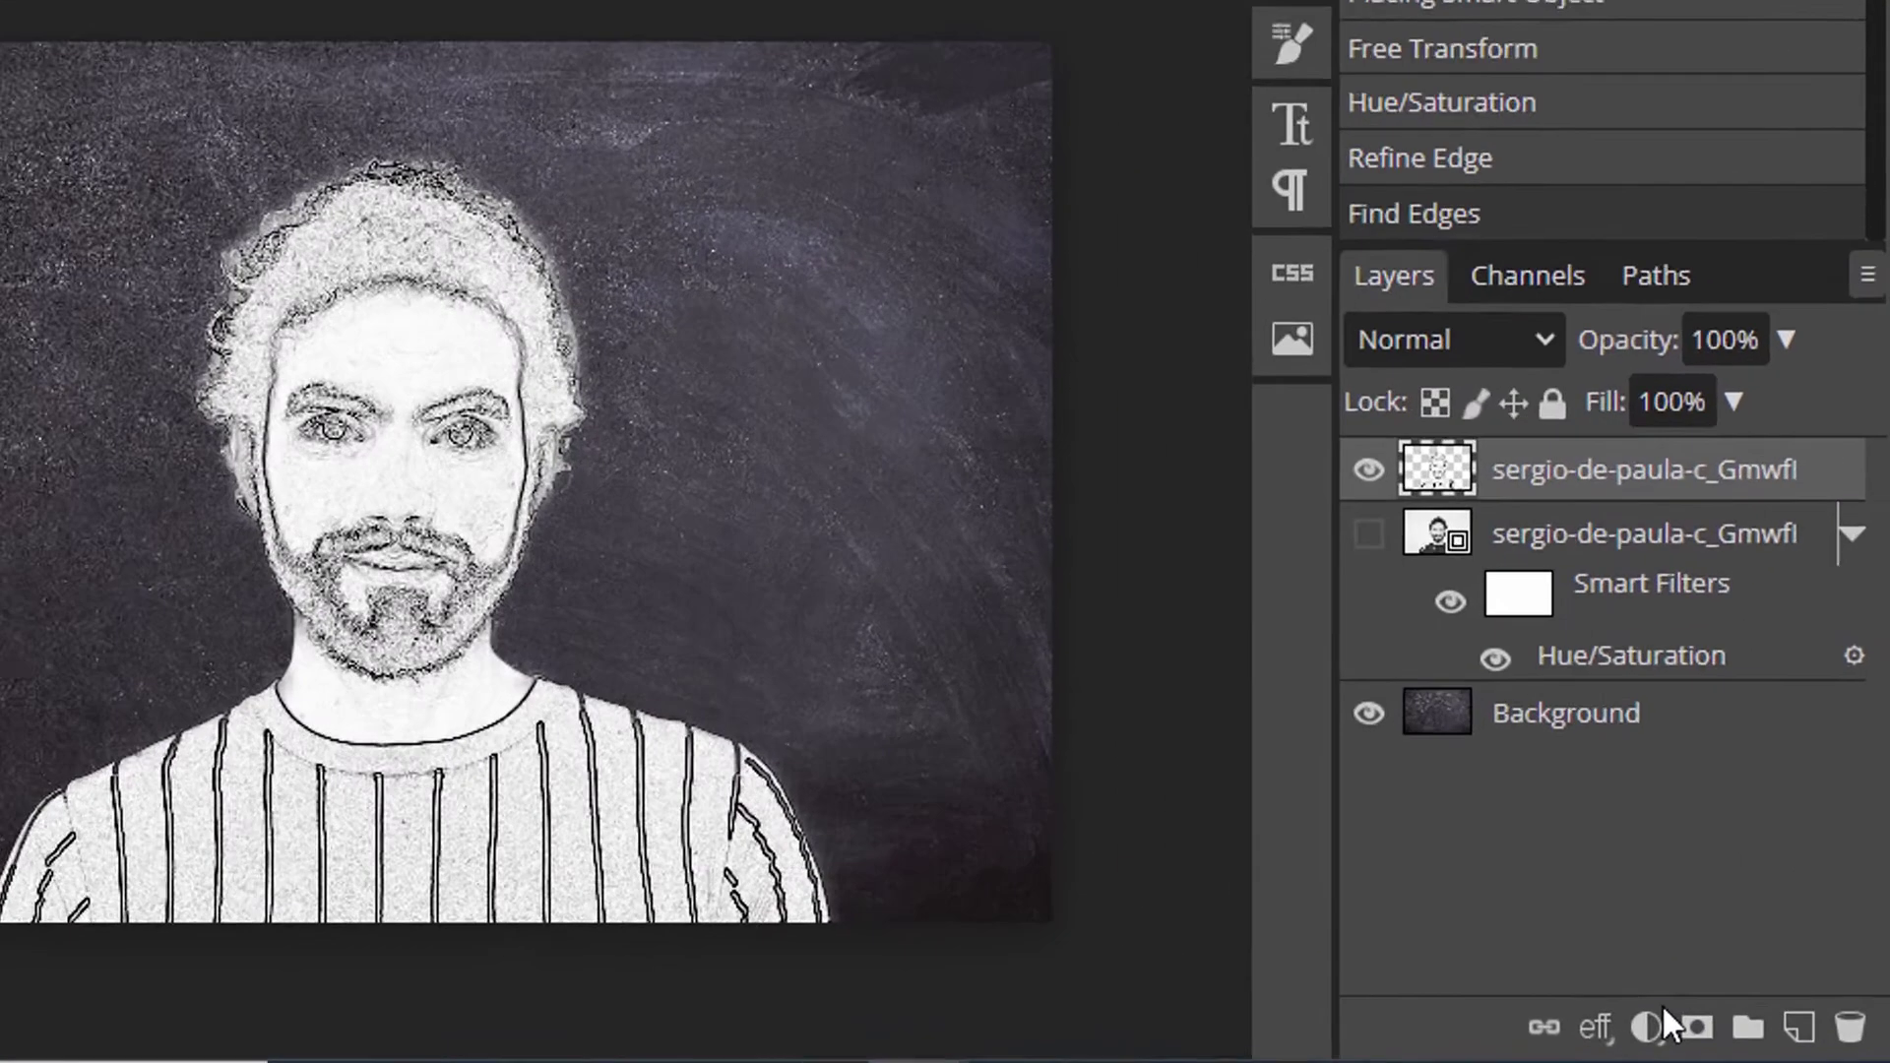
# Add a Levels adjustment layer with input levels 169, 1 and 230
pyautogui.click(1700, 1033)
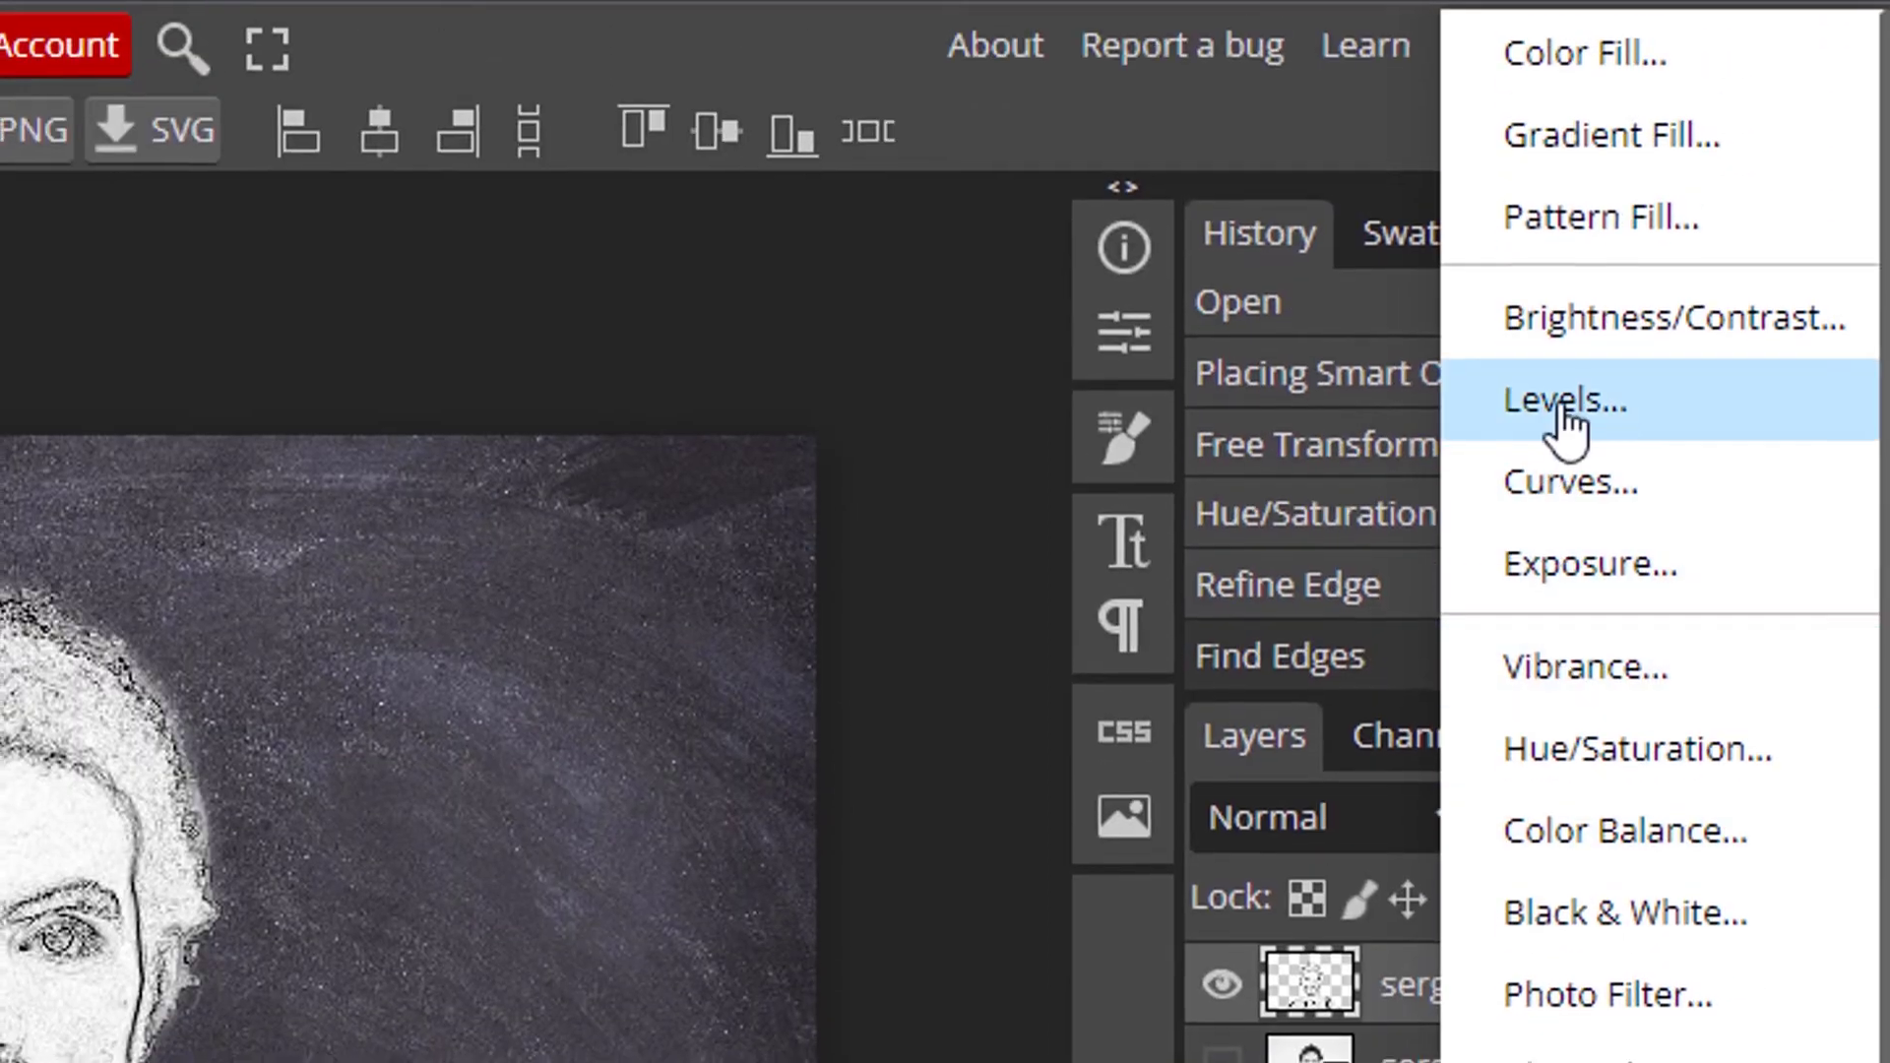
pyautogui.click(1565, 424)
pyautogui.click(705, 532)
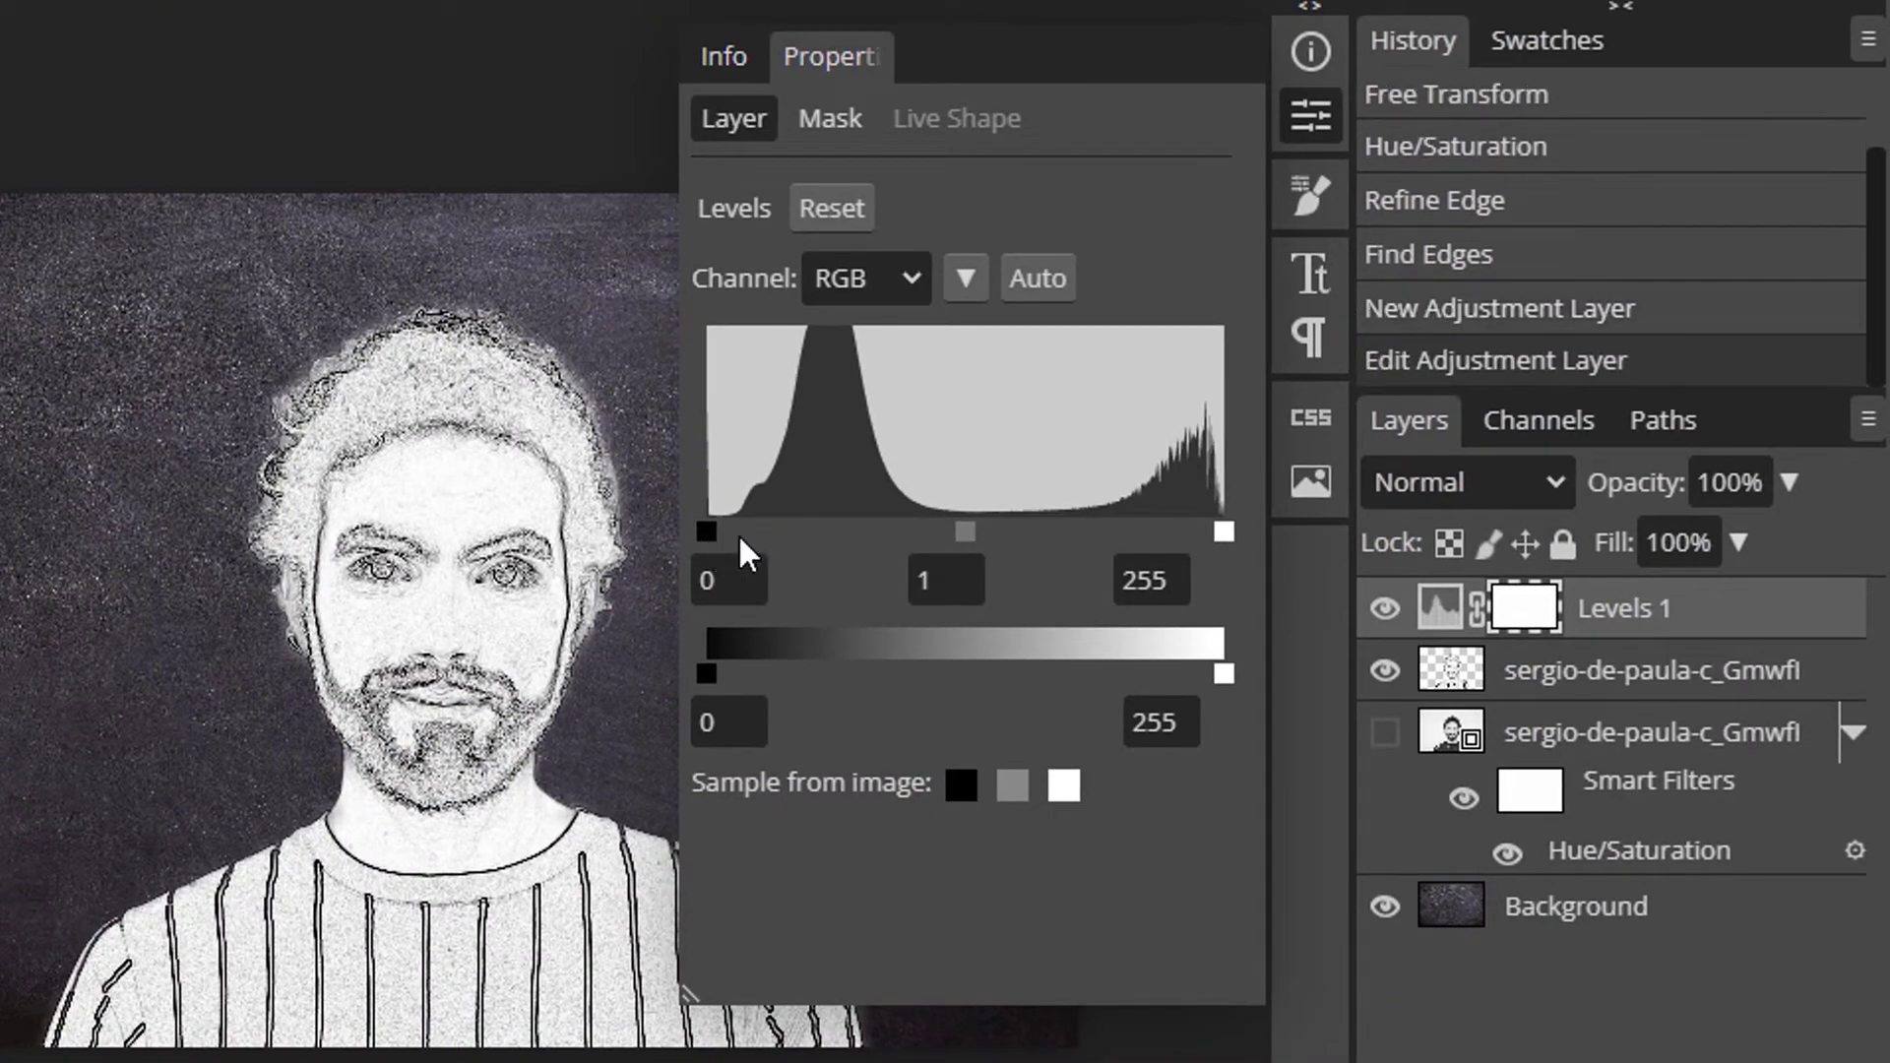
pyautogui.moveTo(738, 533); pyautogui.dragTo(1050, 529)
pyautogui.moveTo(1225, 528); pyautogui.dragTo(1173, 533)
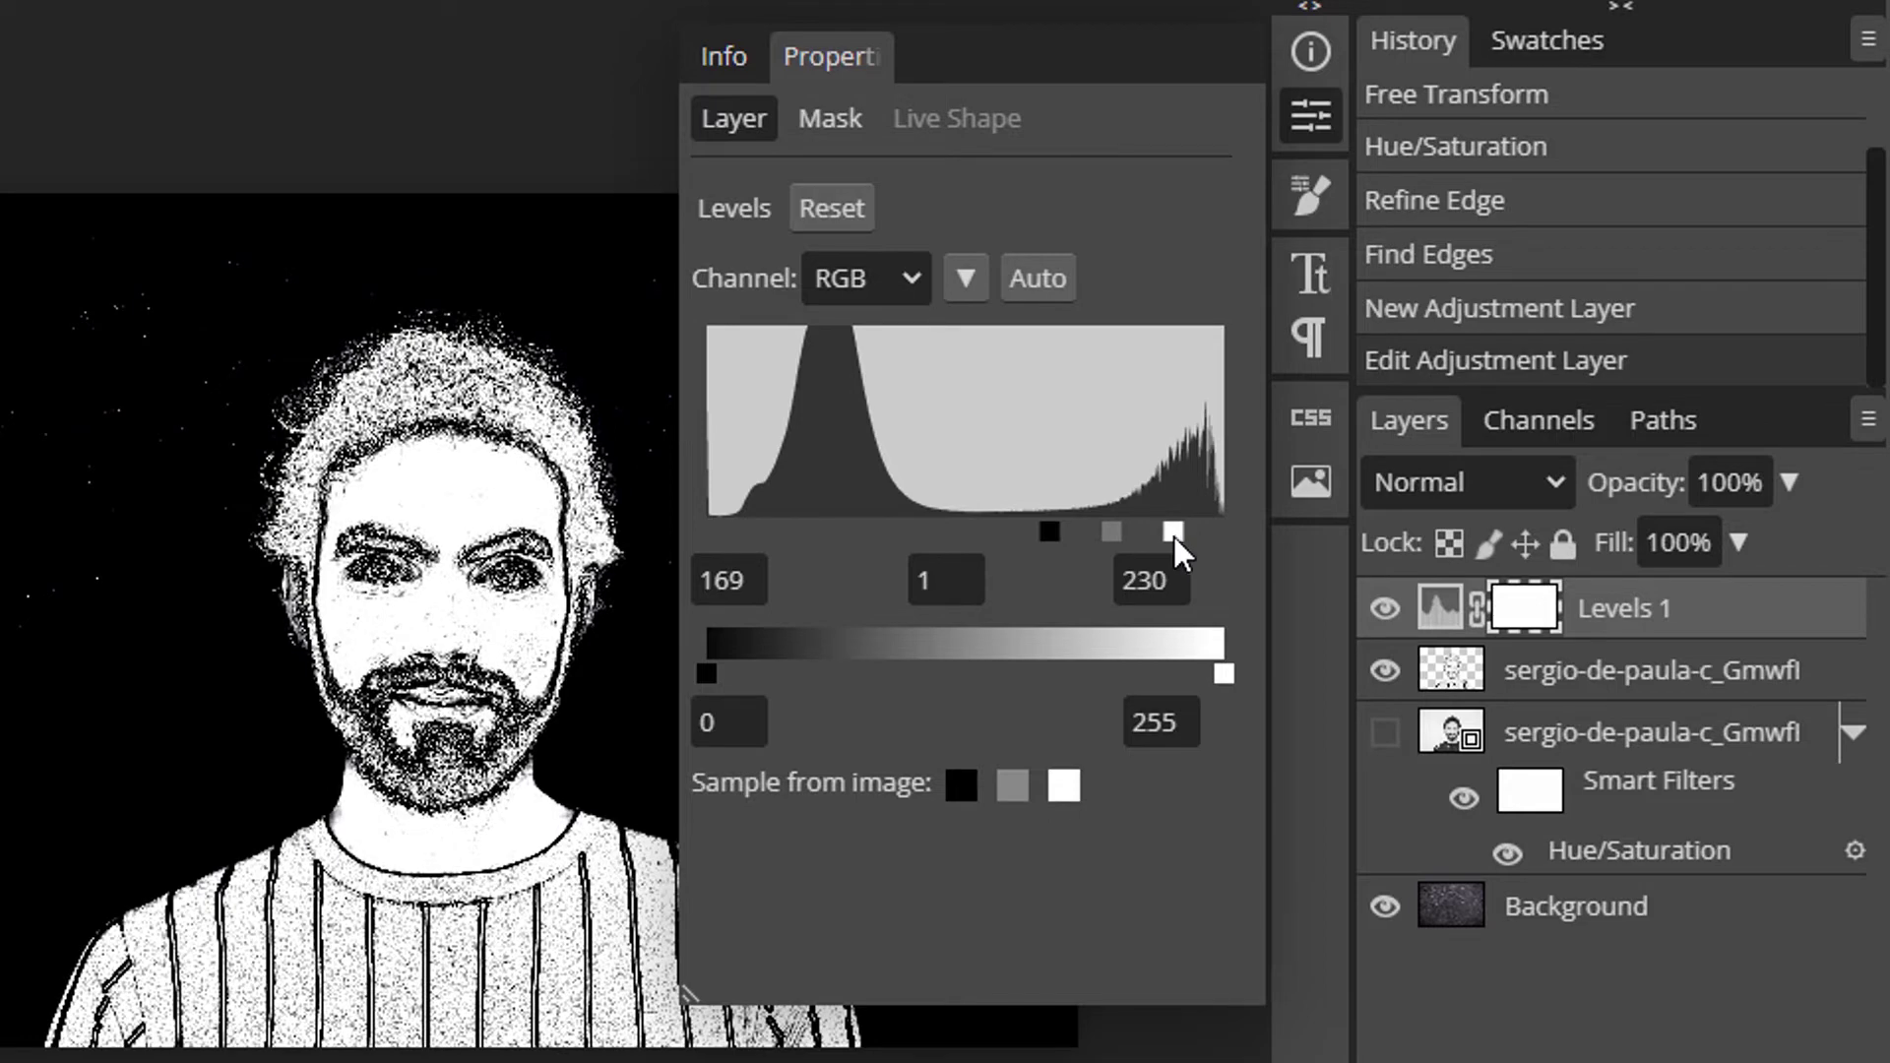
# Clip Levels 1 to the sketch layer and close its settings panel
pyautogui.rightClick(1453, 620)
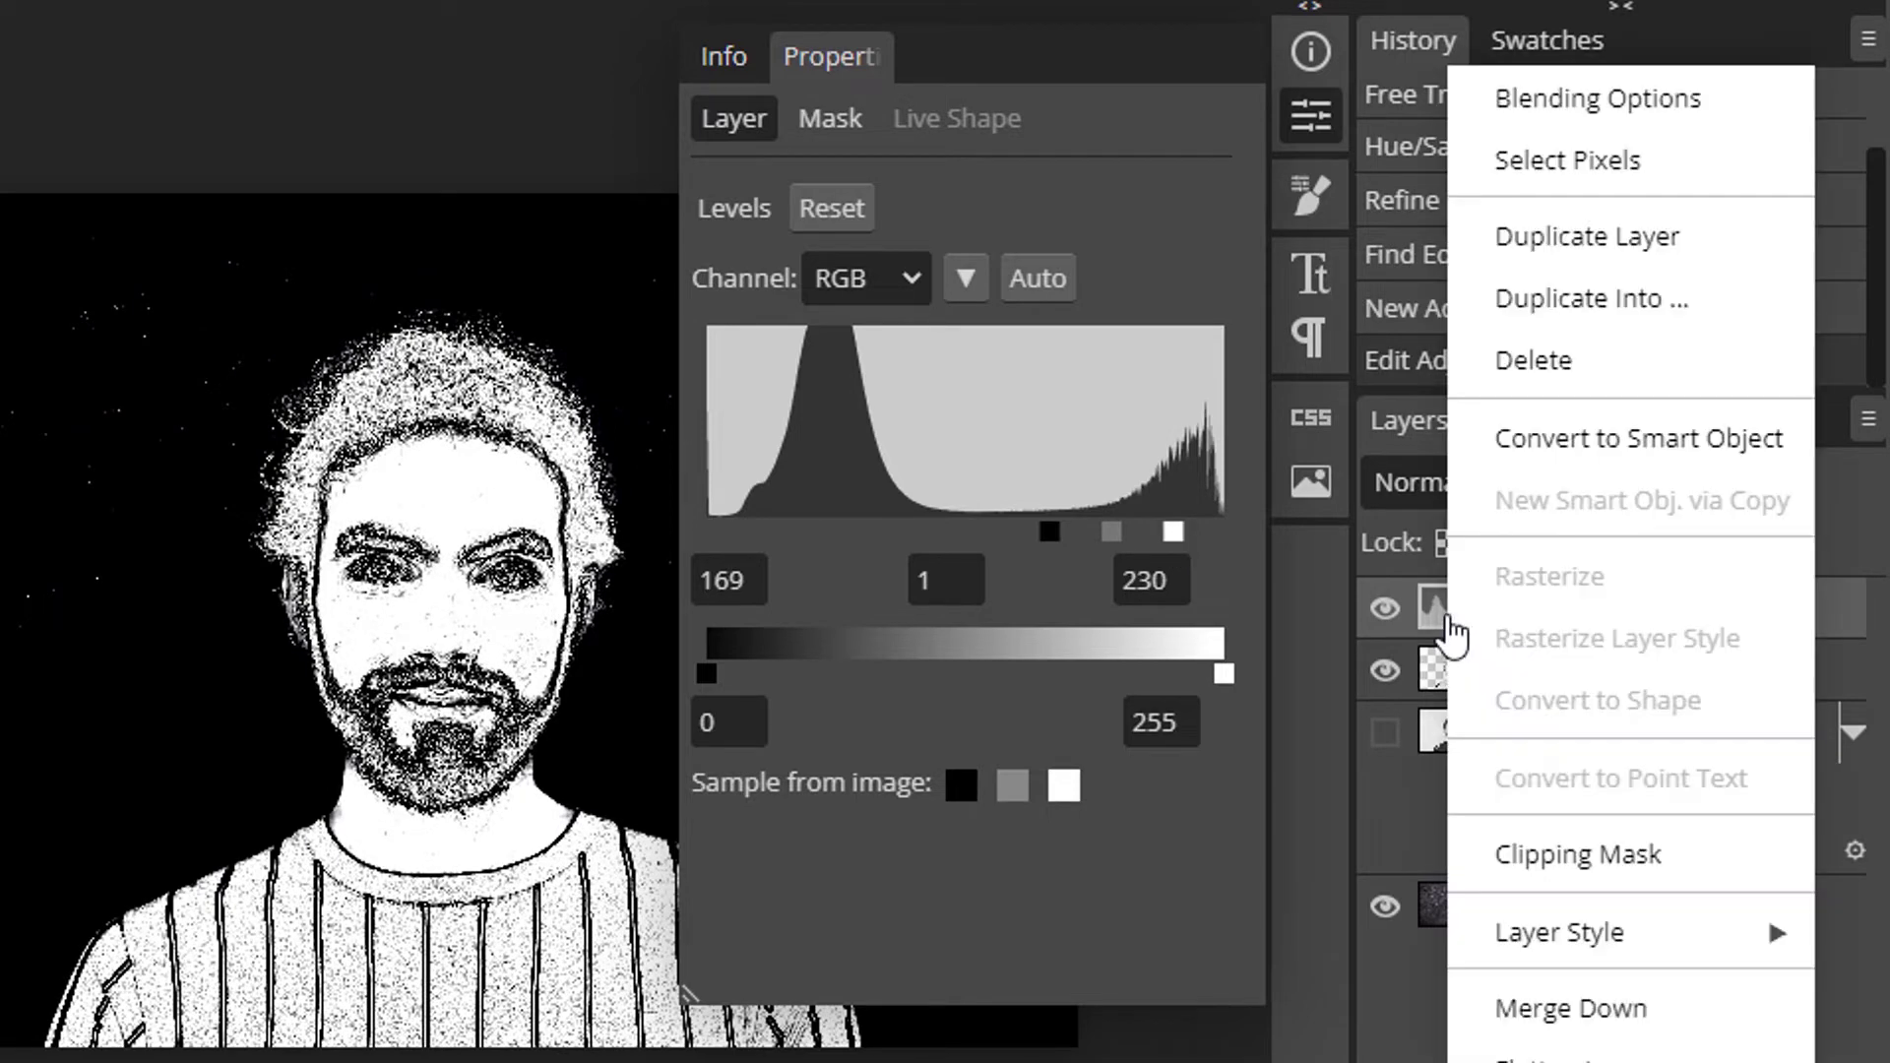
pyautogui.click(1592, 851)
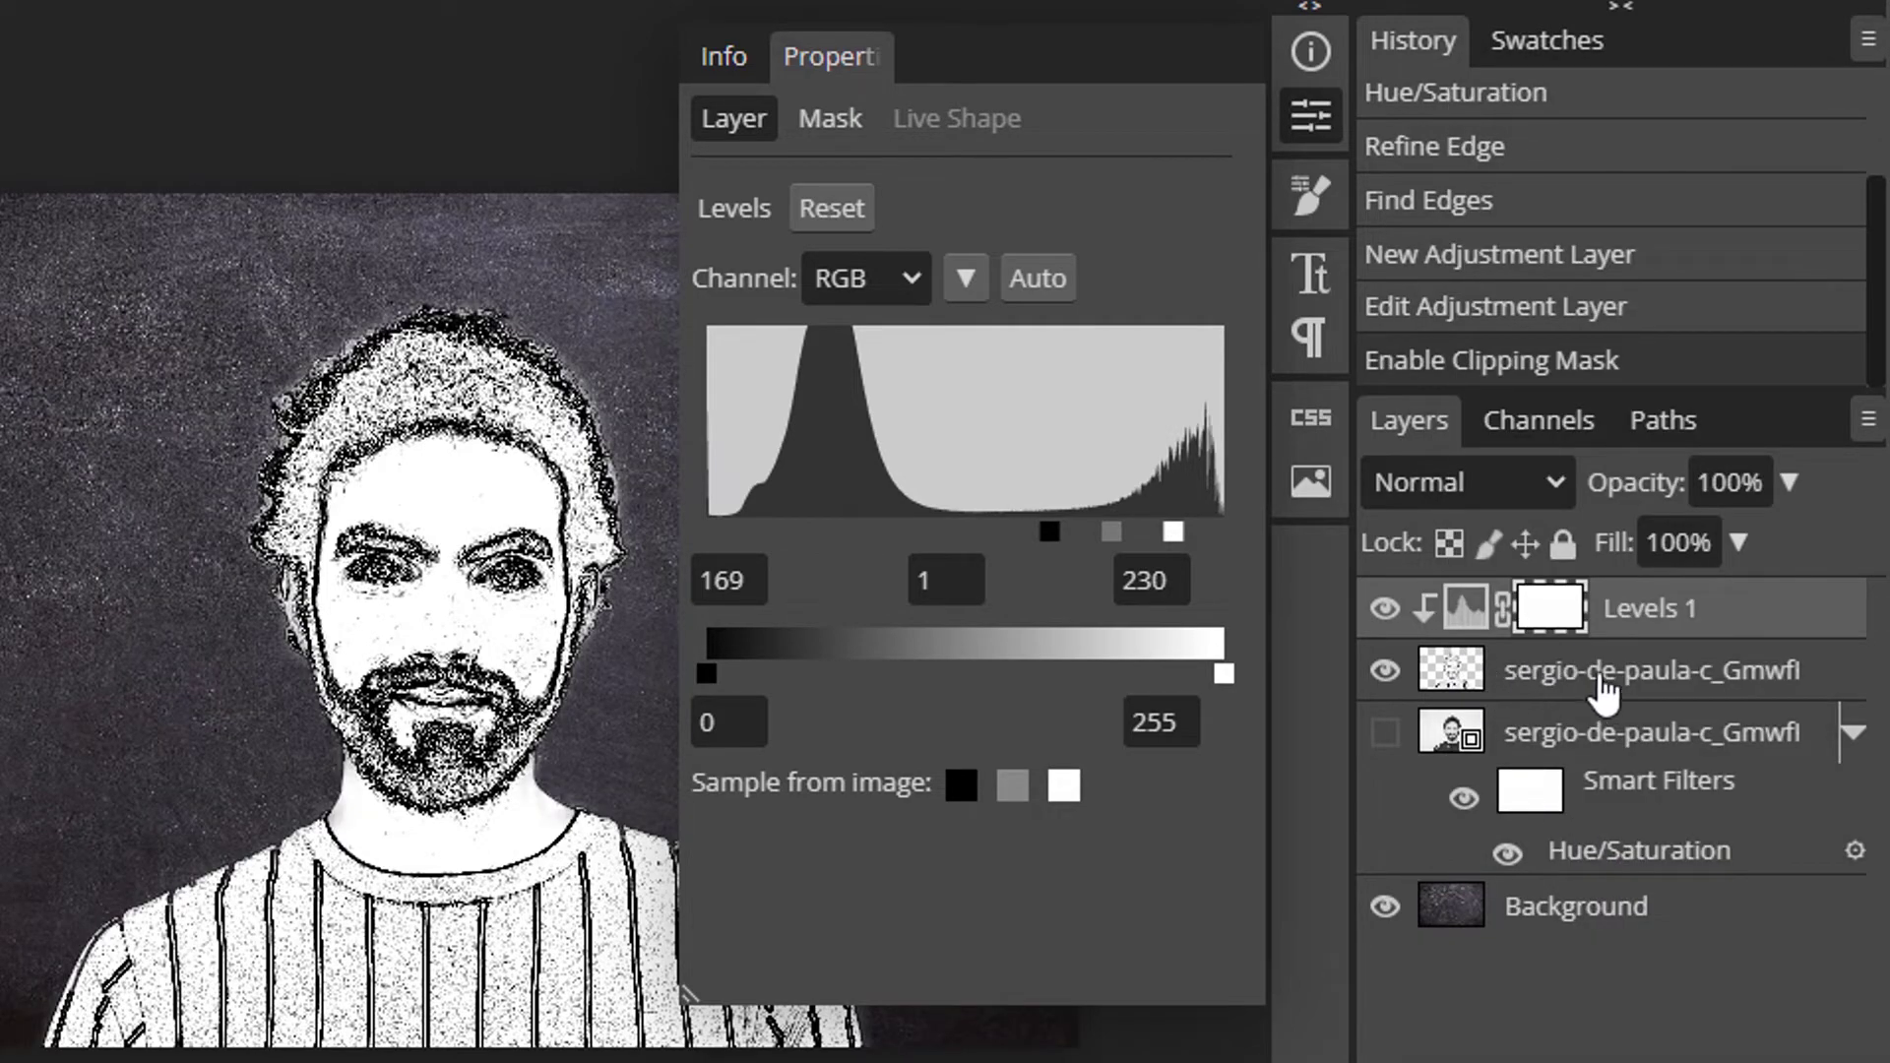
pyautogui.click(1309, 118)
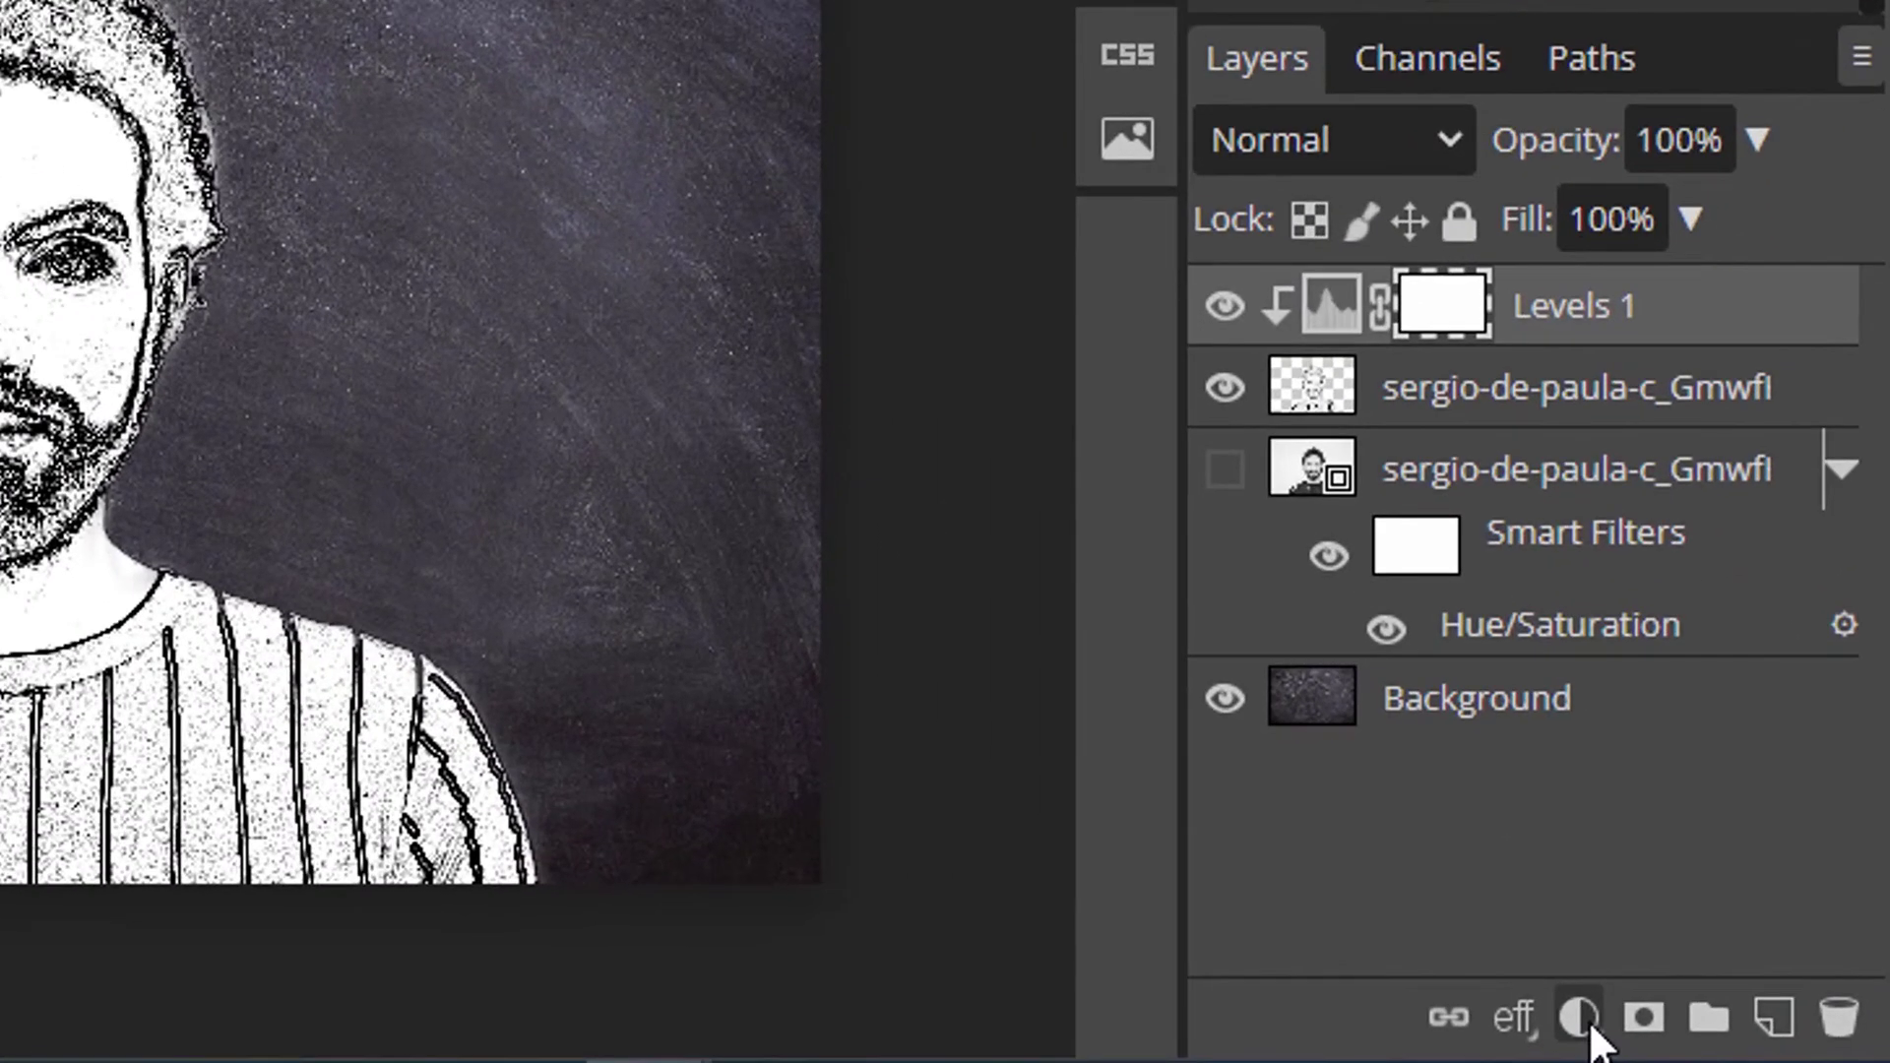
# Add an Invert adjustment layer clipped to the line drawing
pyautogui.click(1701, 1036)
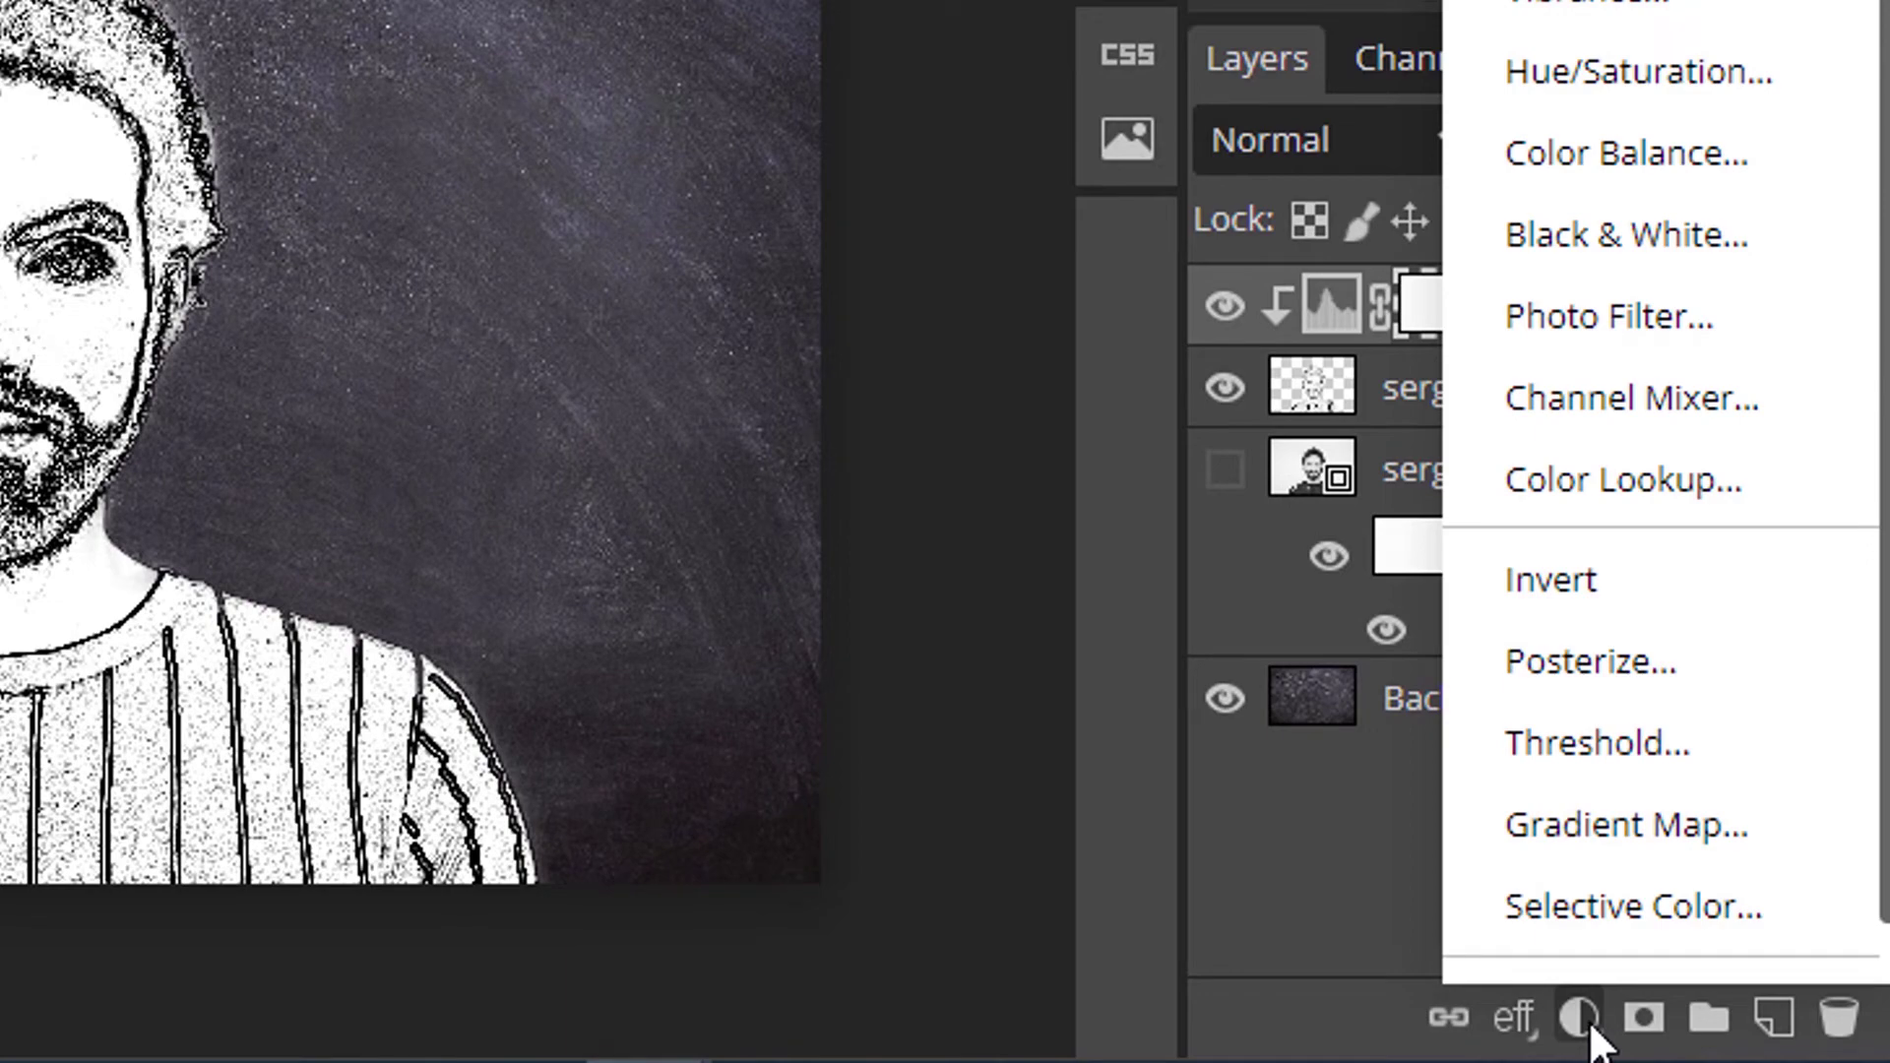
pyautogui.click(1614, 581)
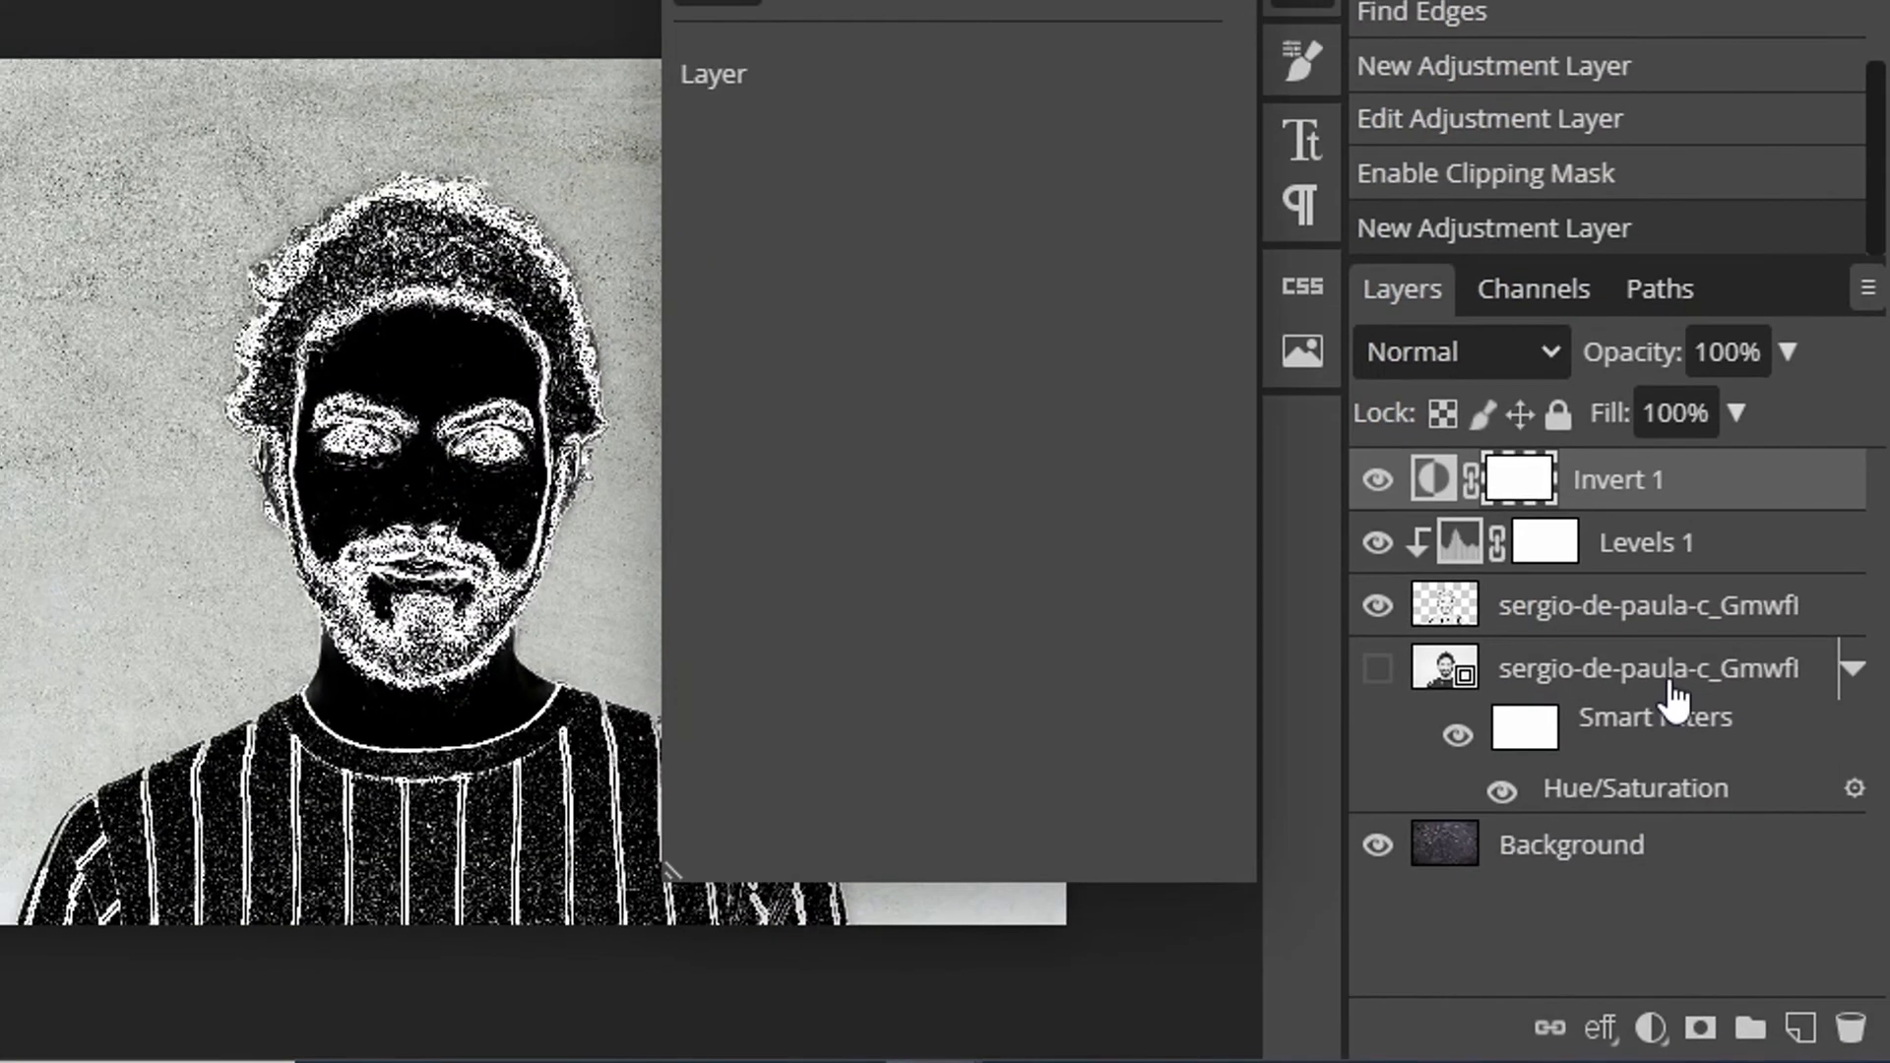
pyautogui.rightClick(1439, 477)
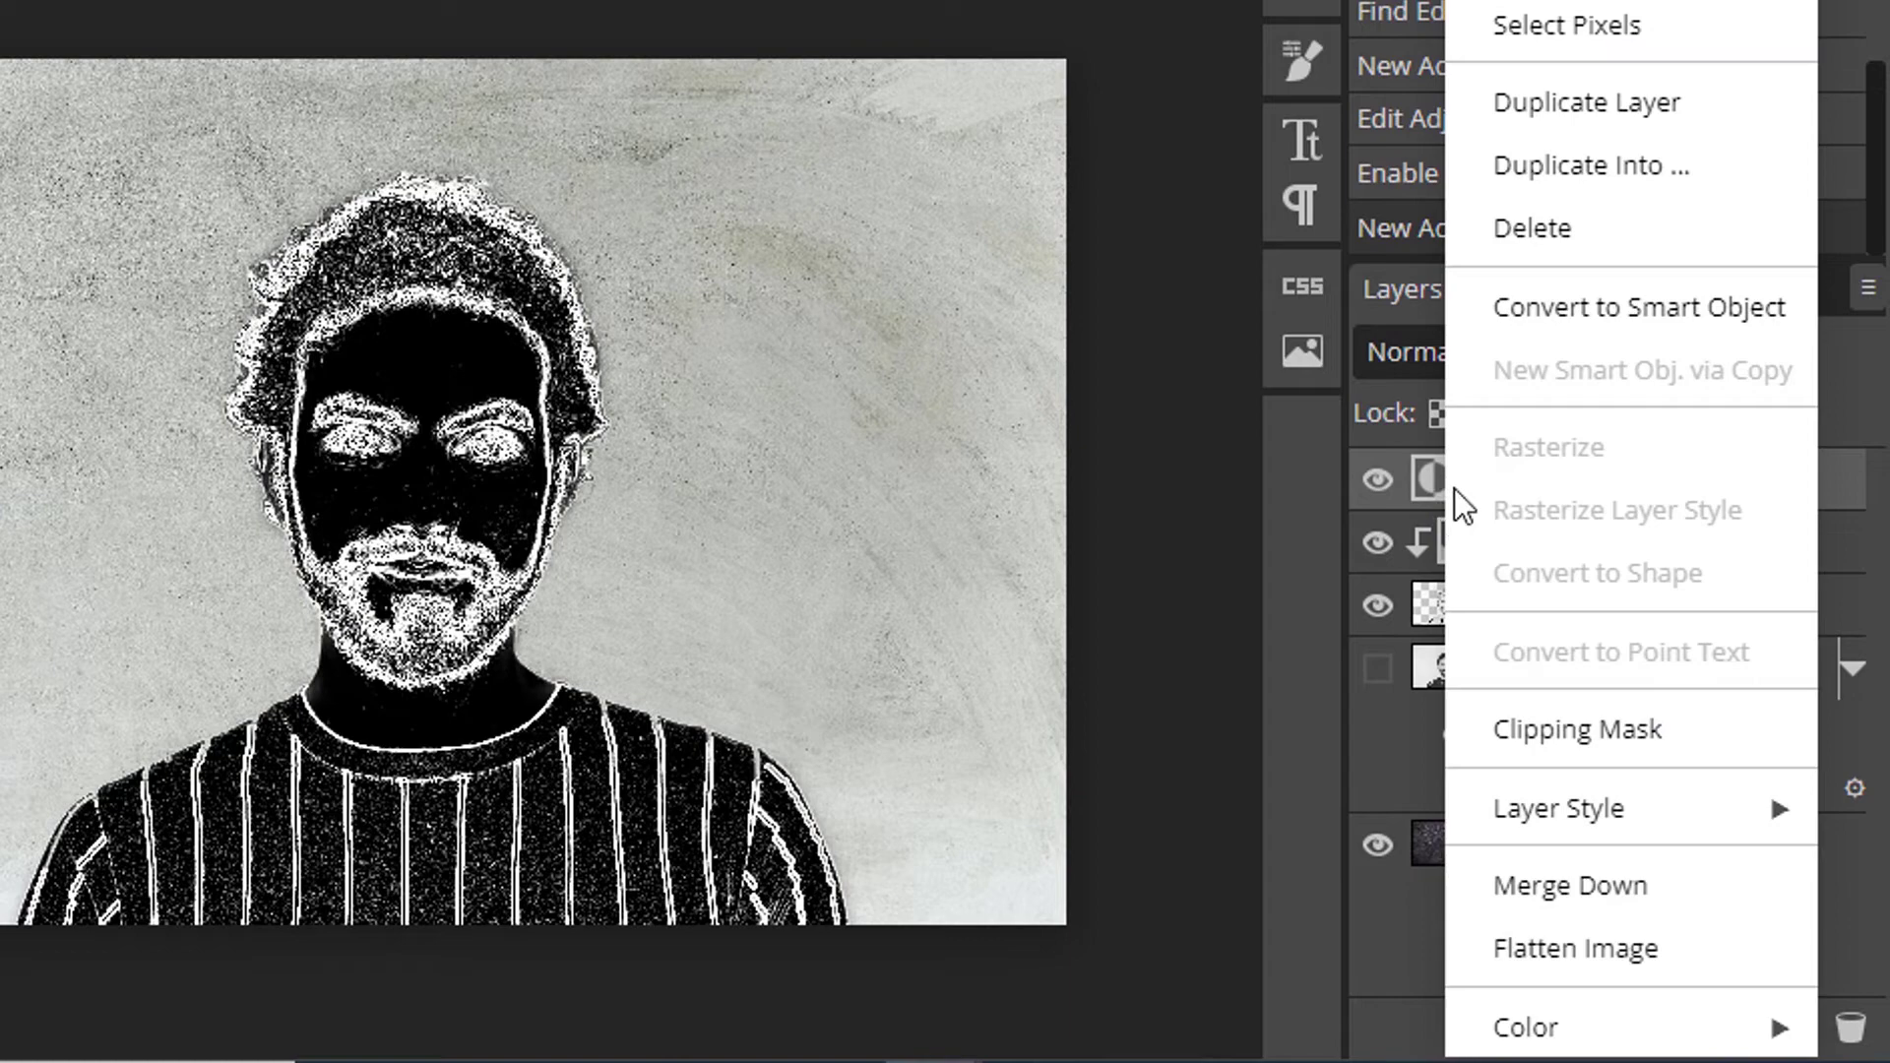
pyautogui.click(1579, 729)
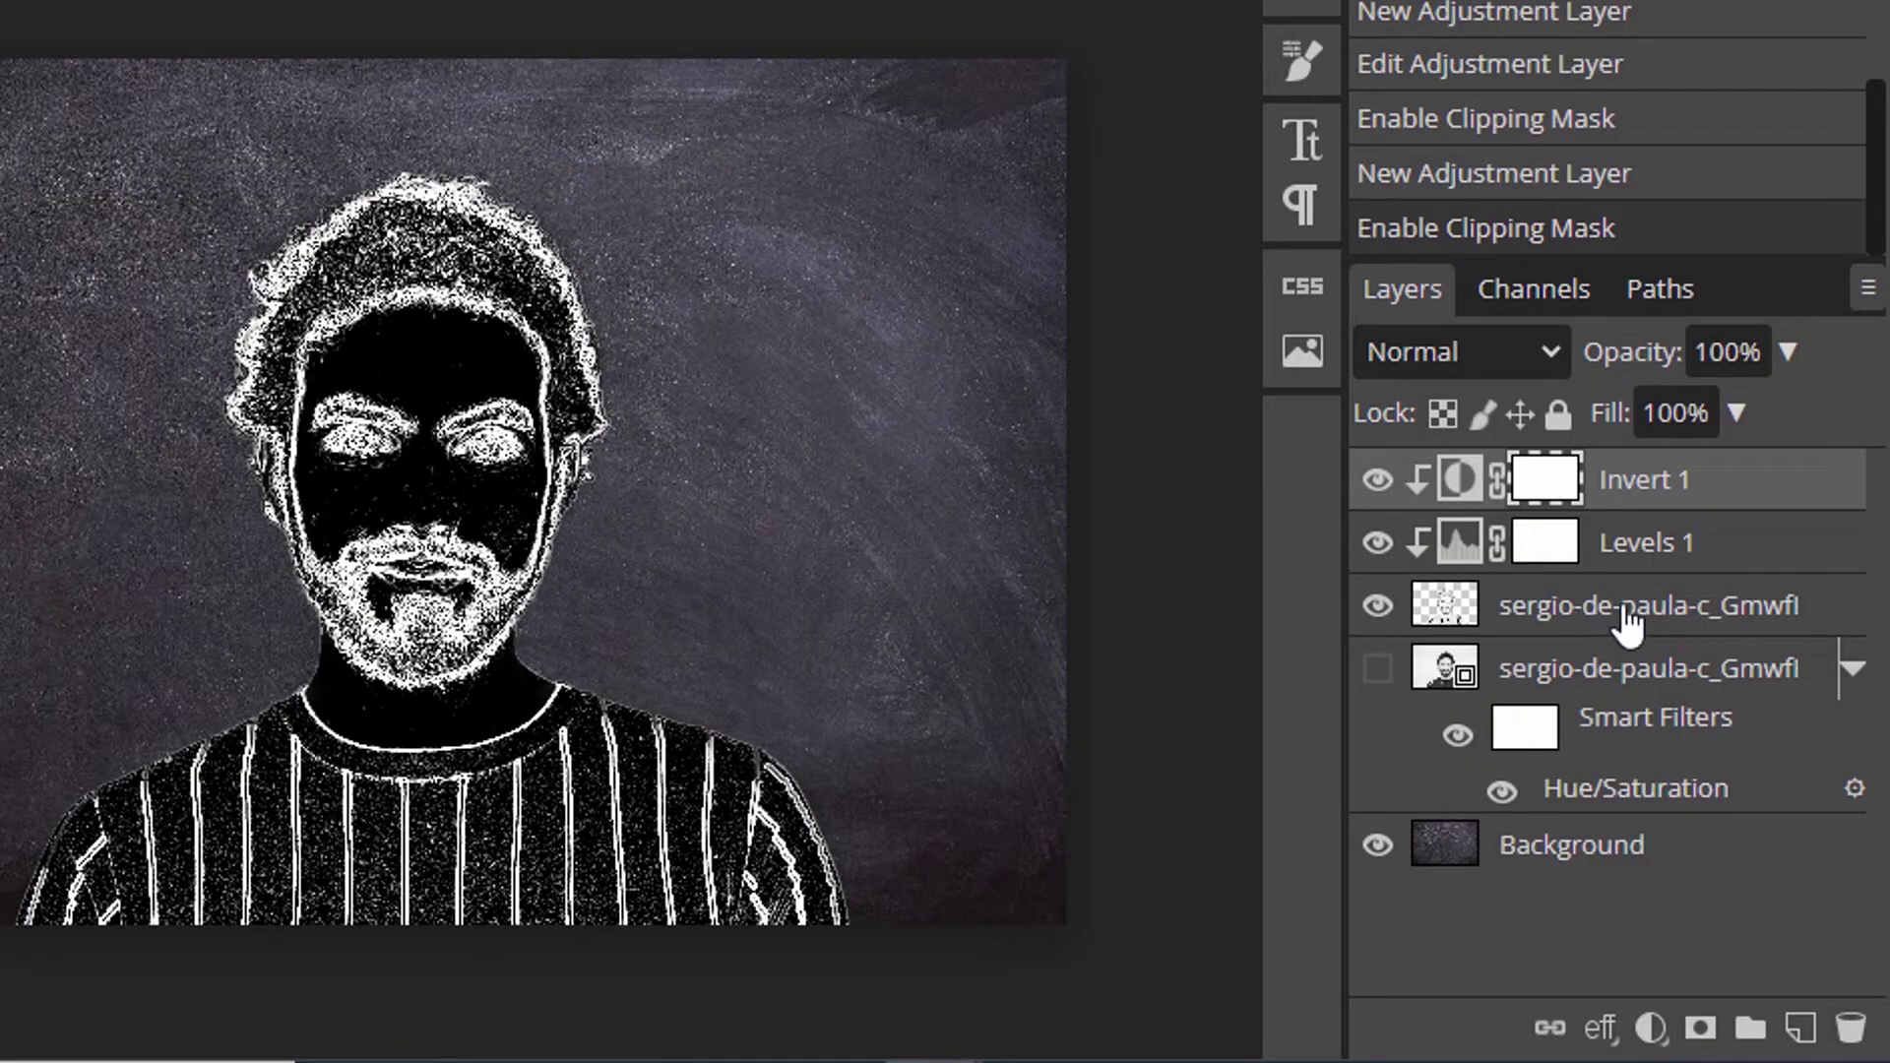
# Set the sketch layer's blend mode to Screen
pyautogui.click(1587, 614)
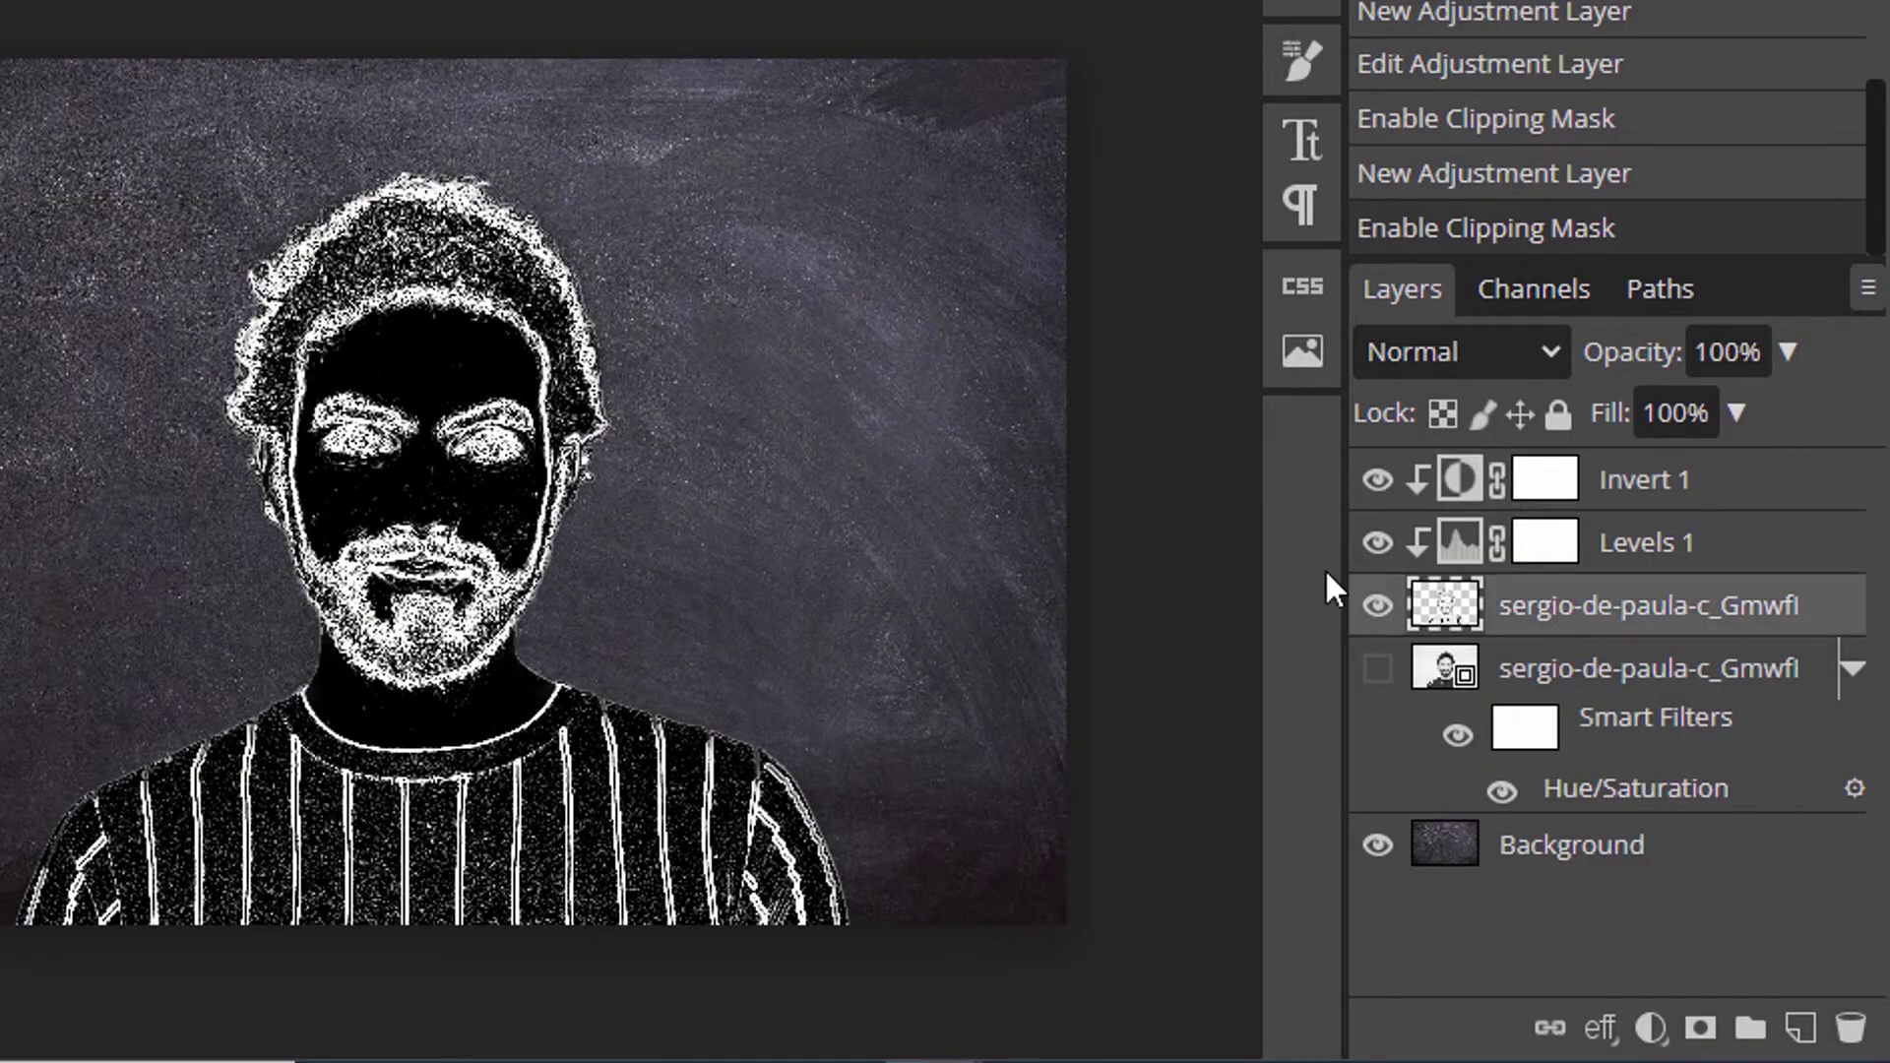
pyautogui.click(1510, 342)
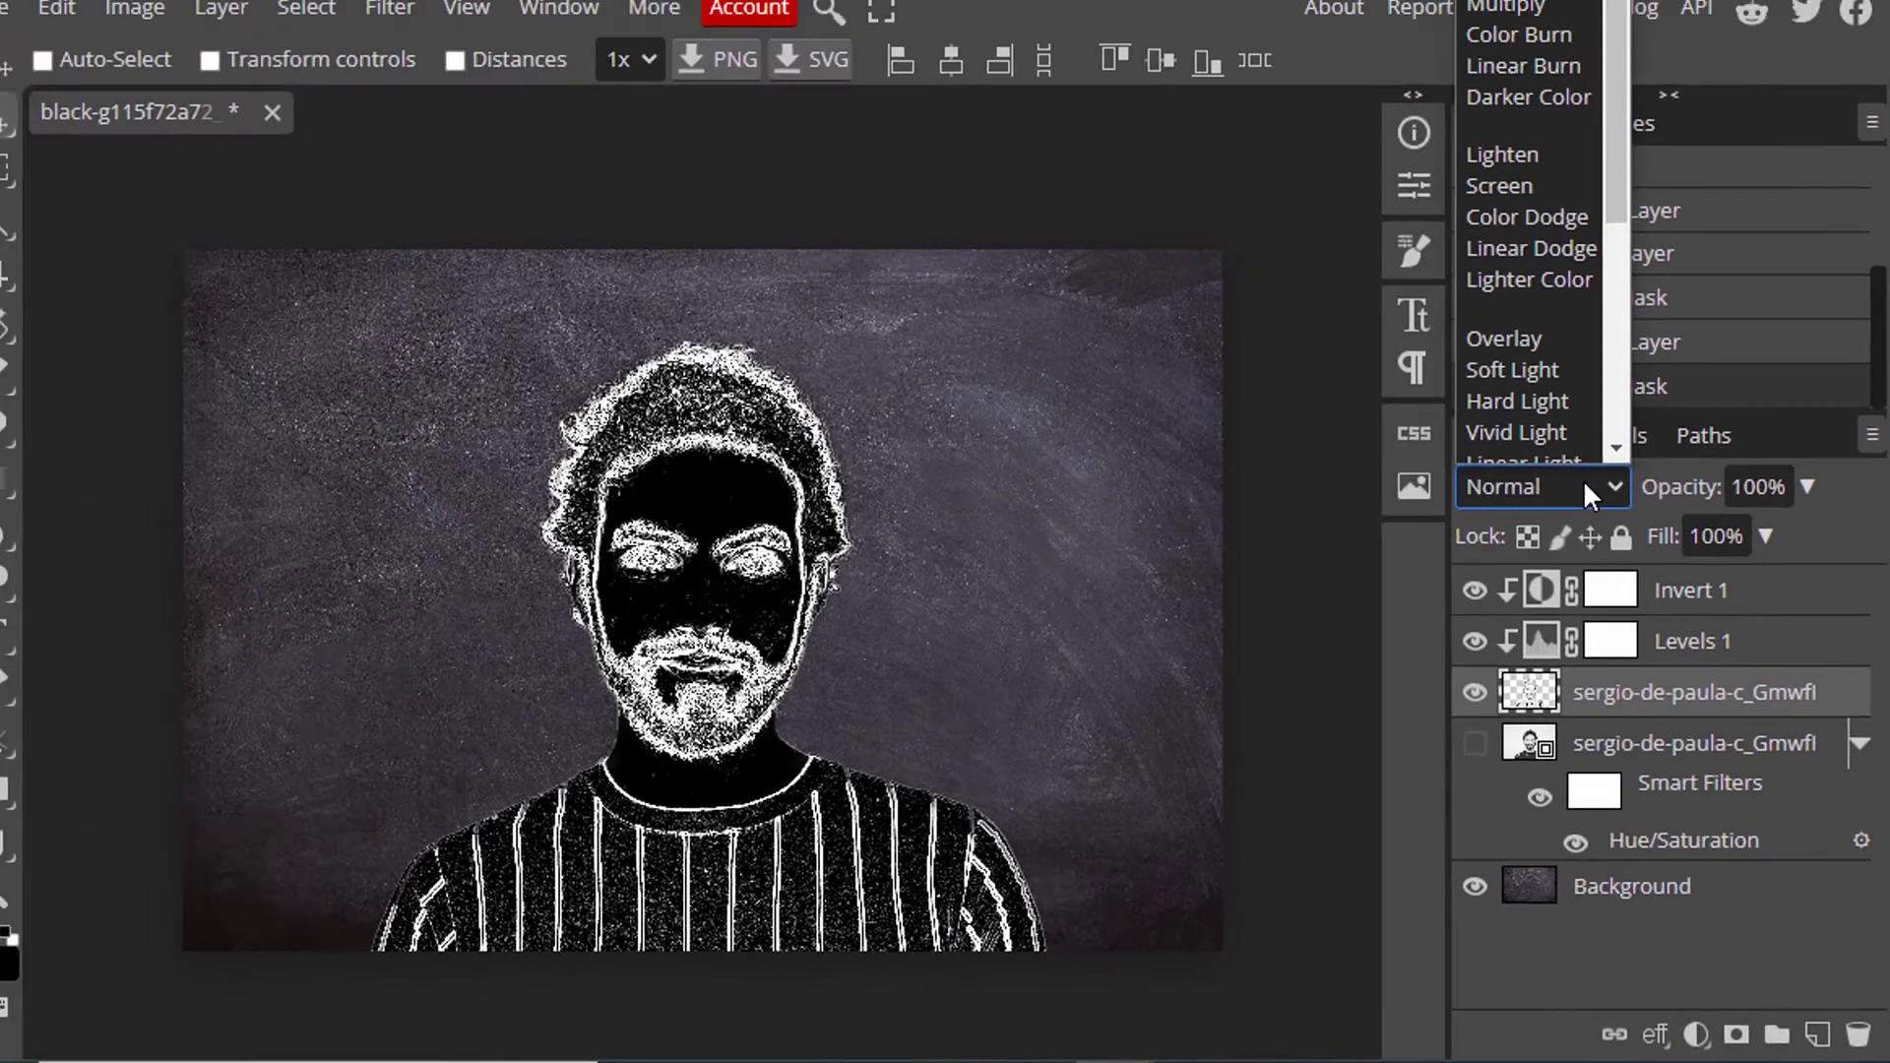
pyautogui.scroll(-1, 1561, 245)
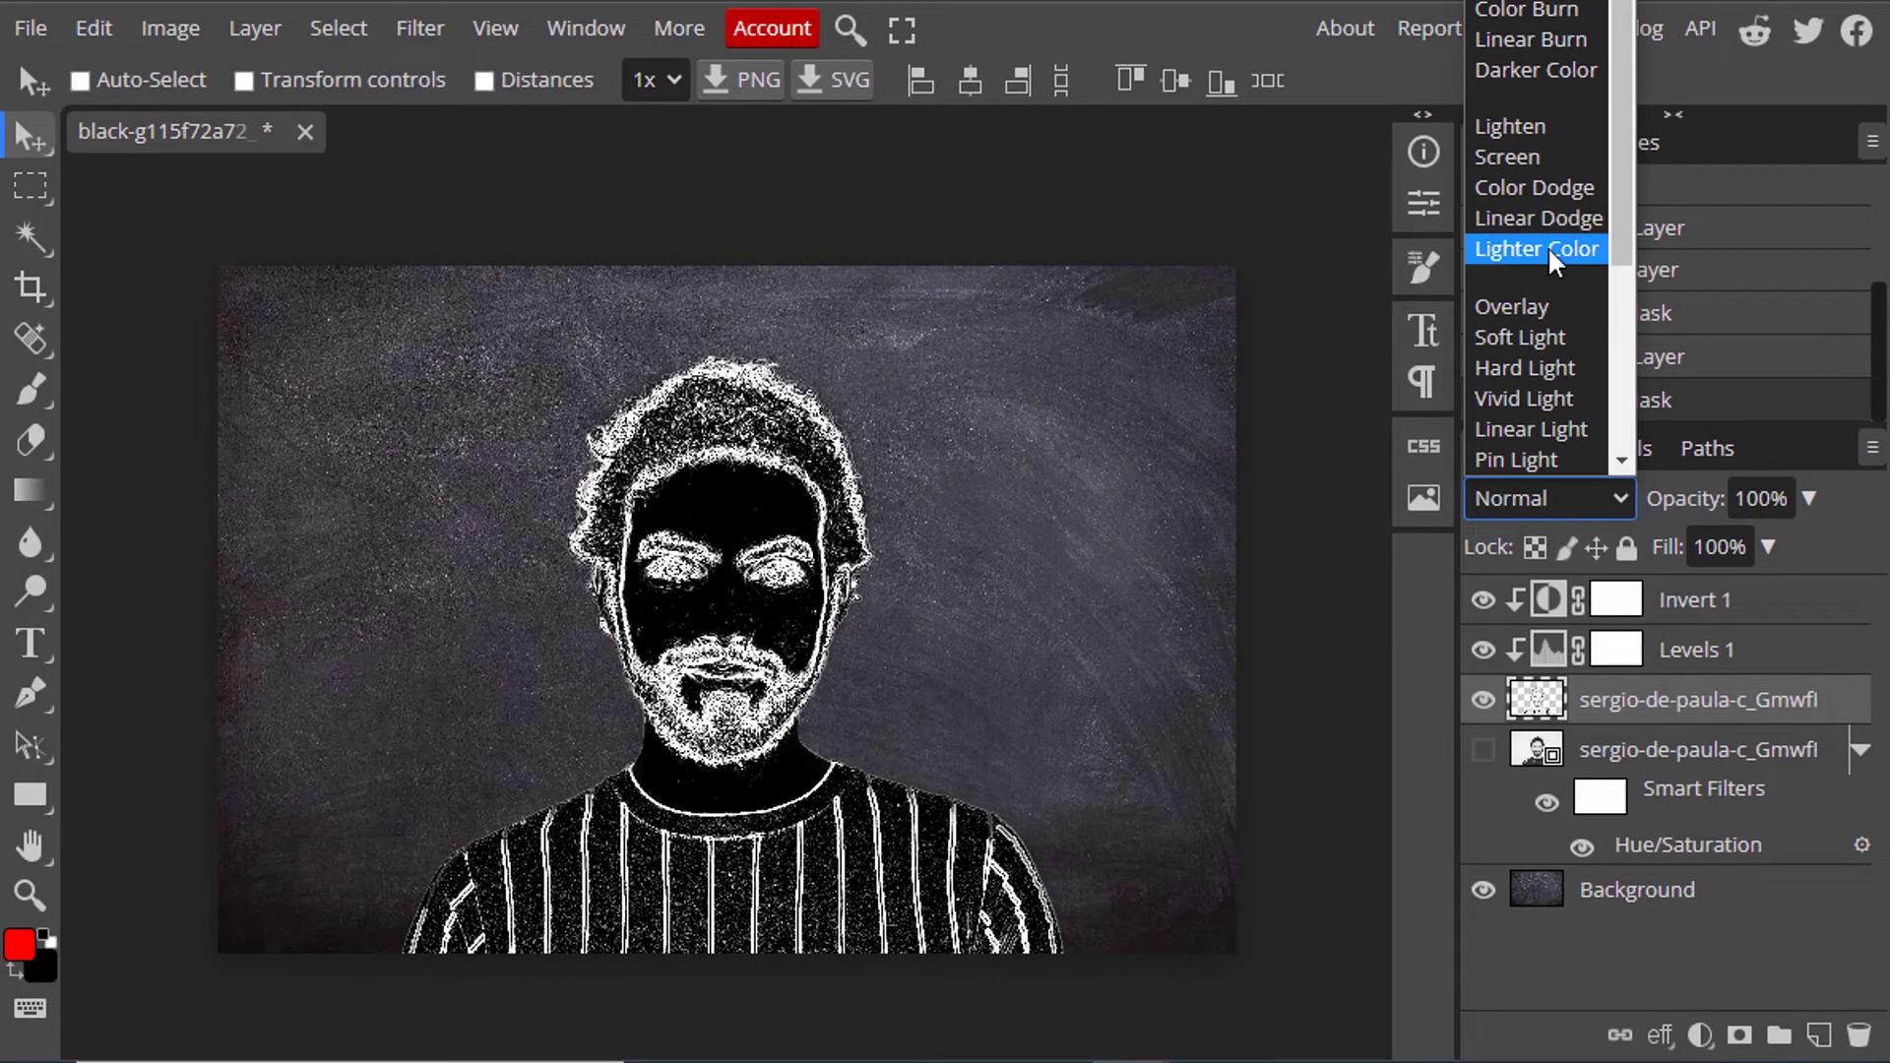
pyautogui.click(1565, 162)
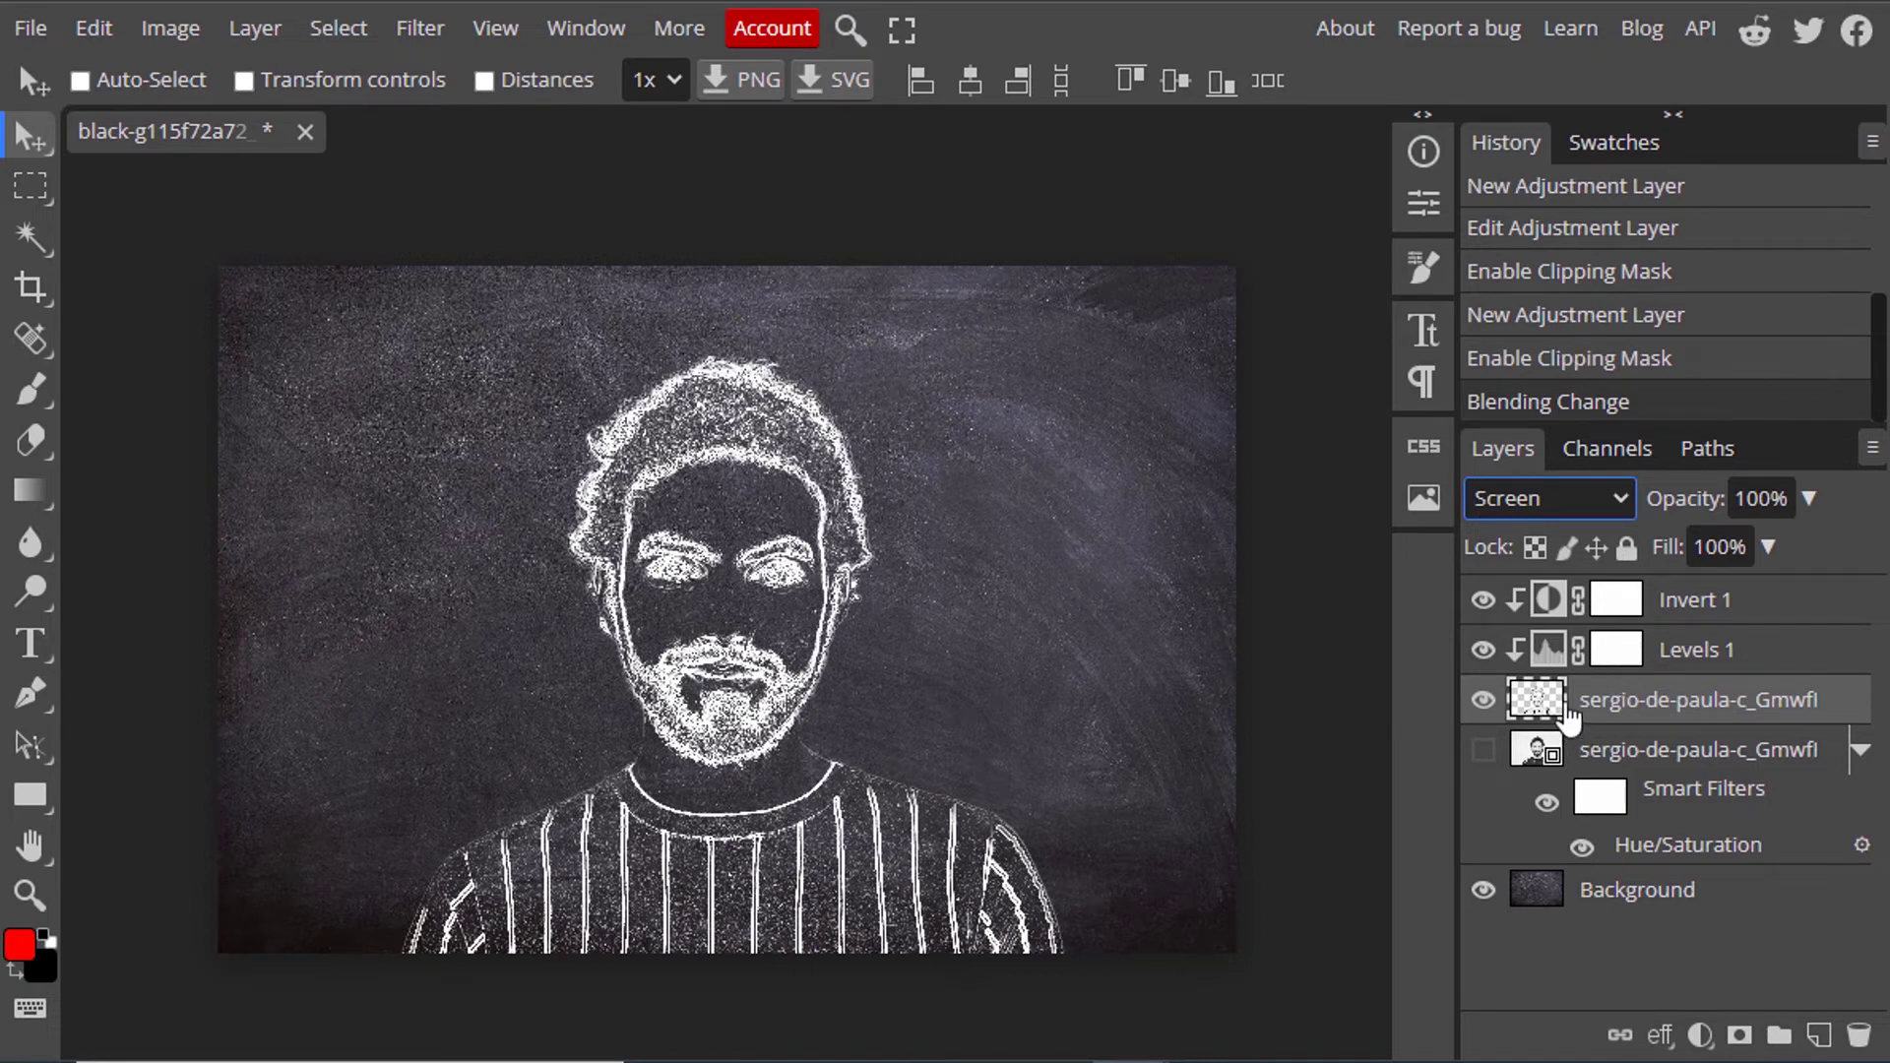
# Raise the Background Blend If black slider in the sketch layer's Blending Options and apply
pyautogui.rightClick(1580, 707)
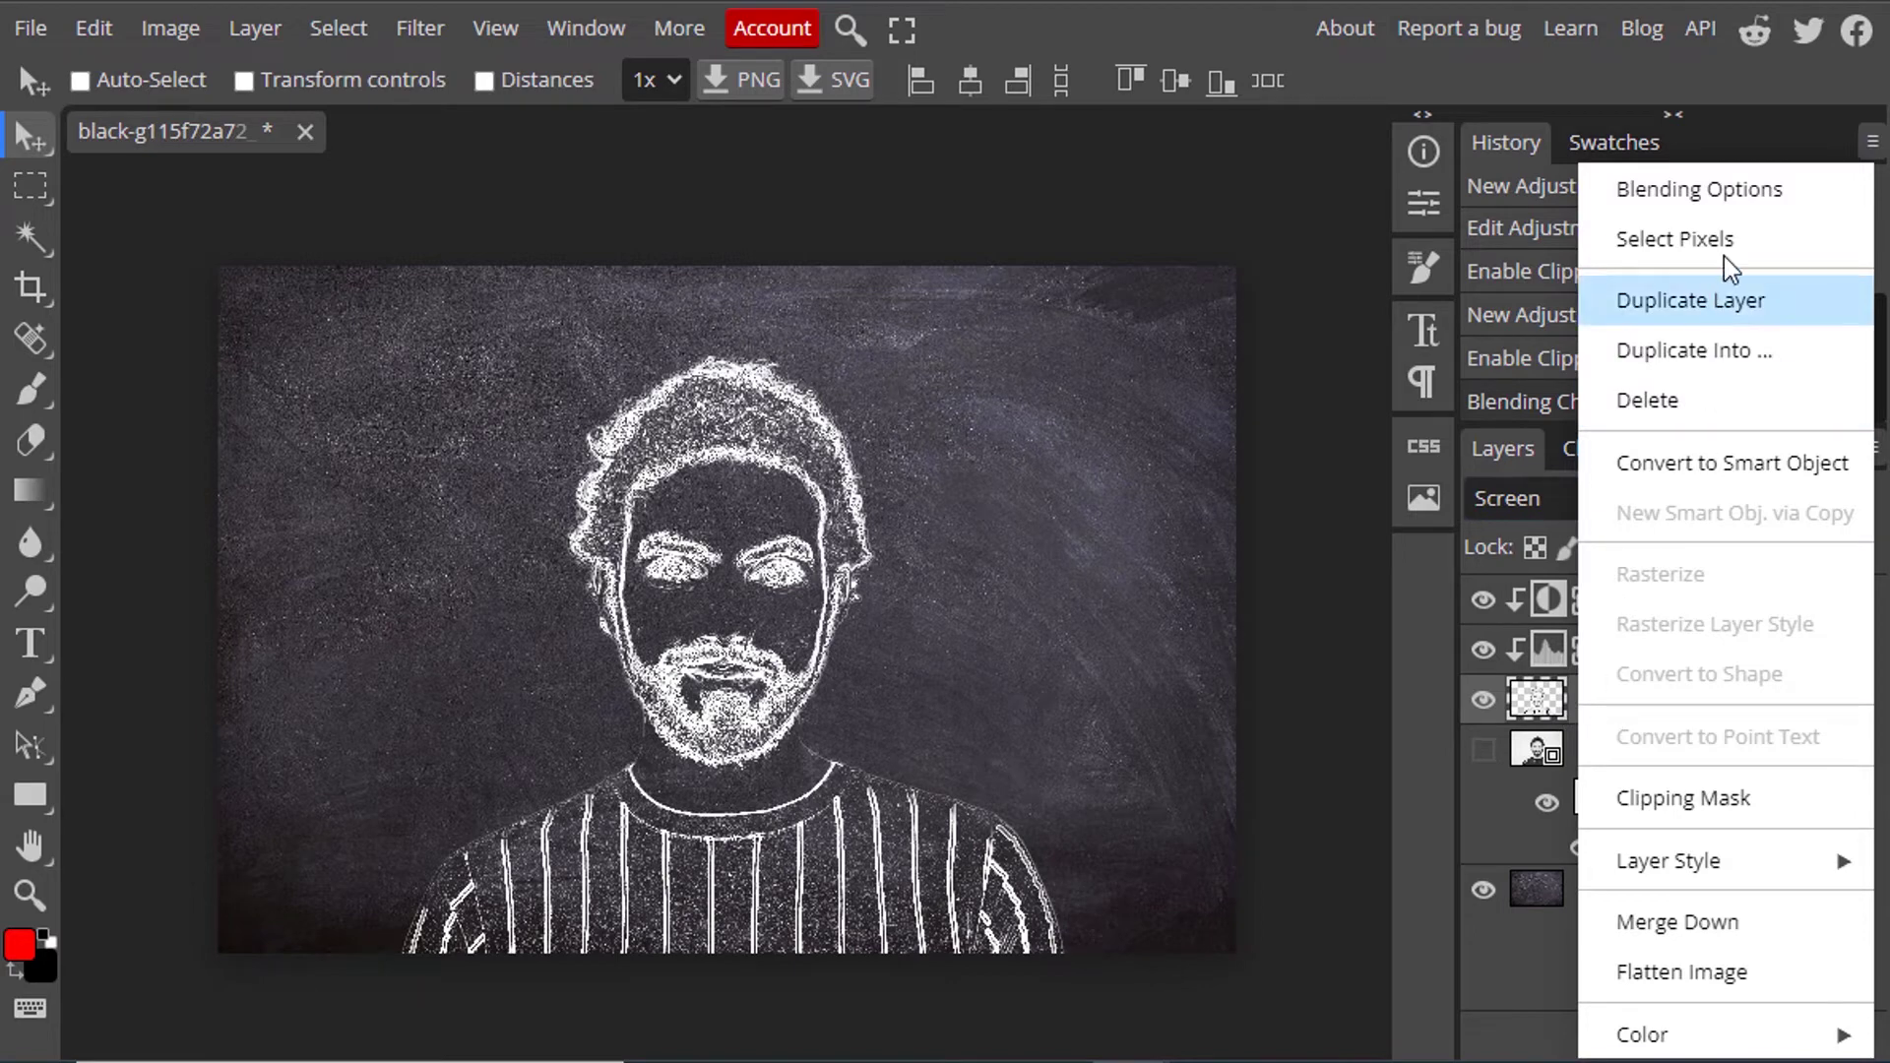
pyautogui.click(1750, 209)
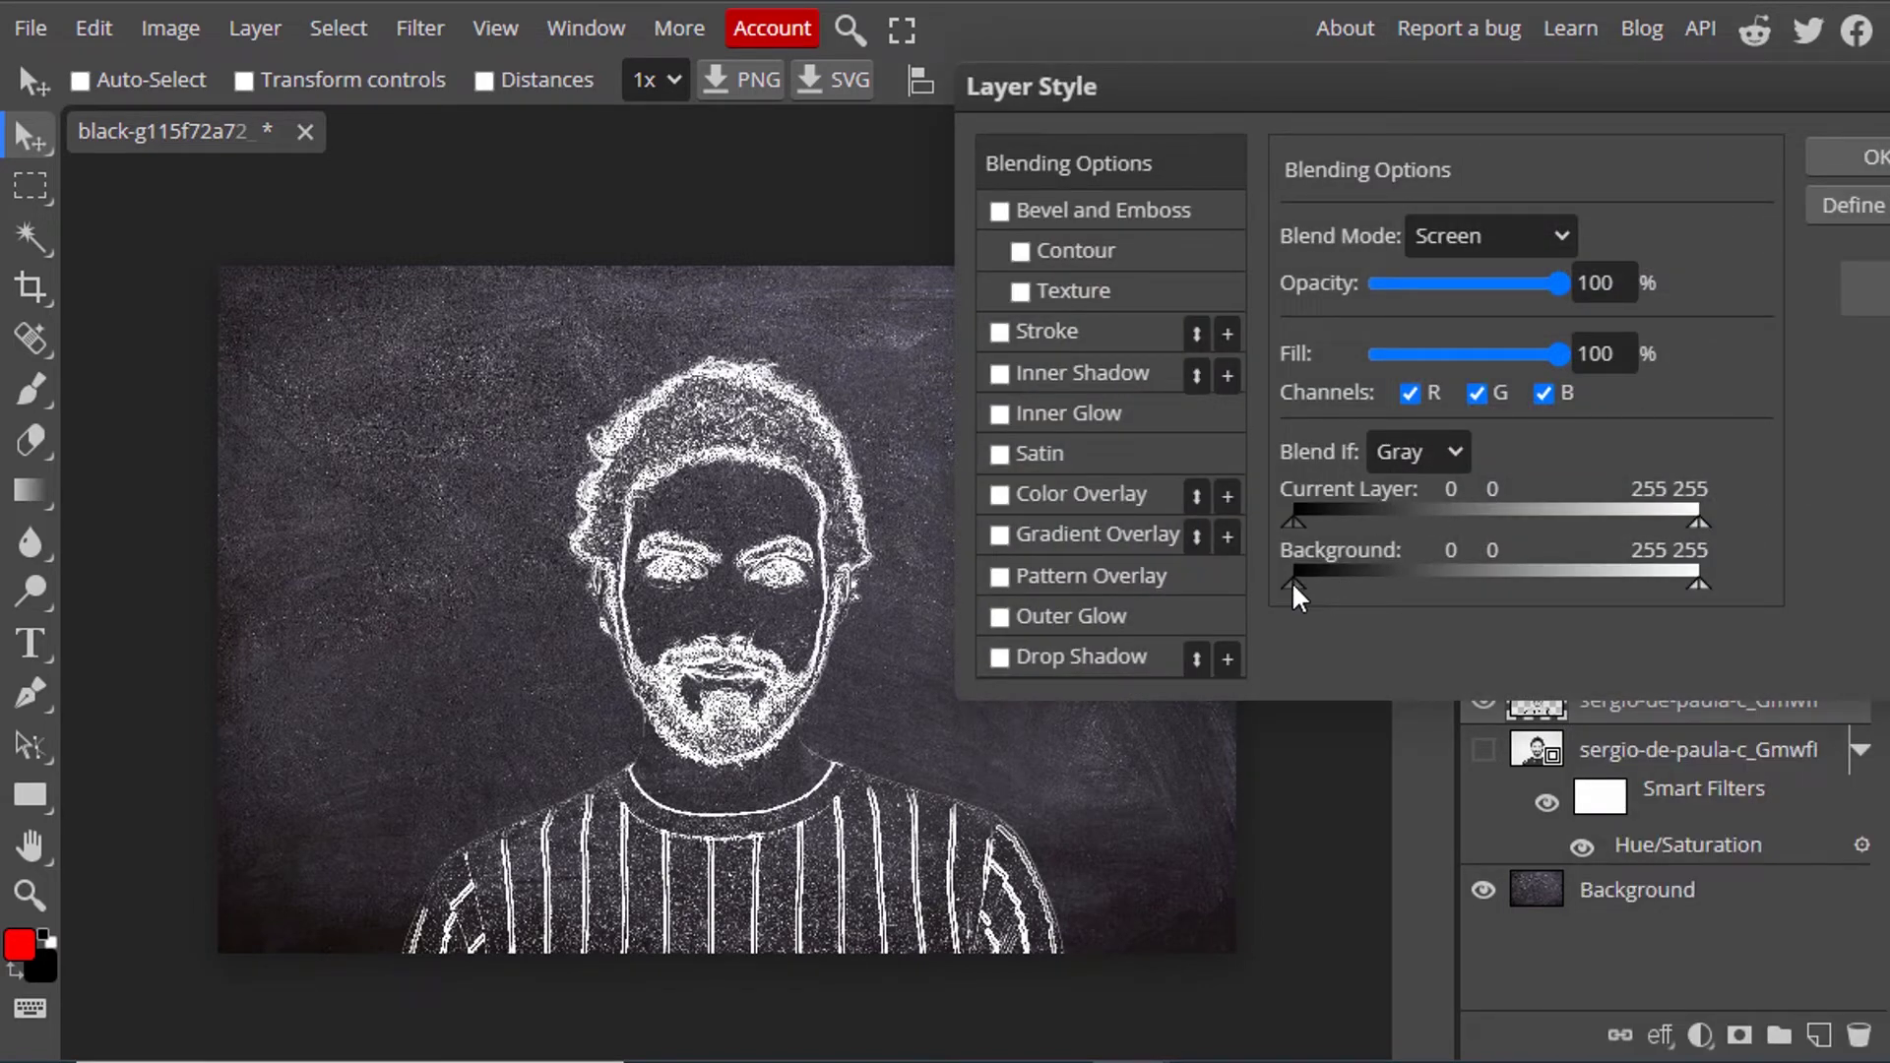
pyautogui.moveTo(1293, 589); pyautogui.dragTo(1424, 586)
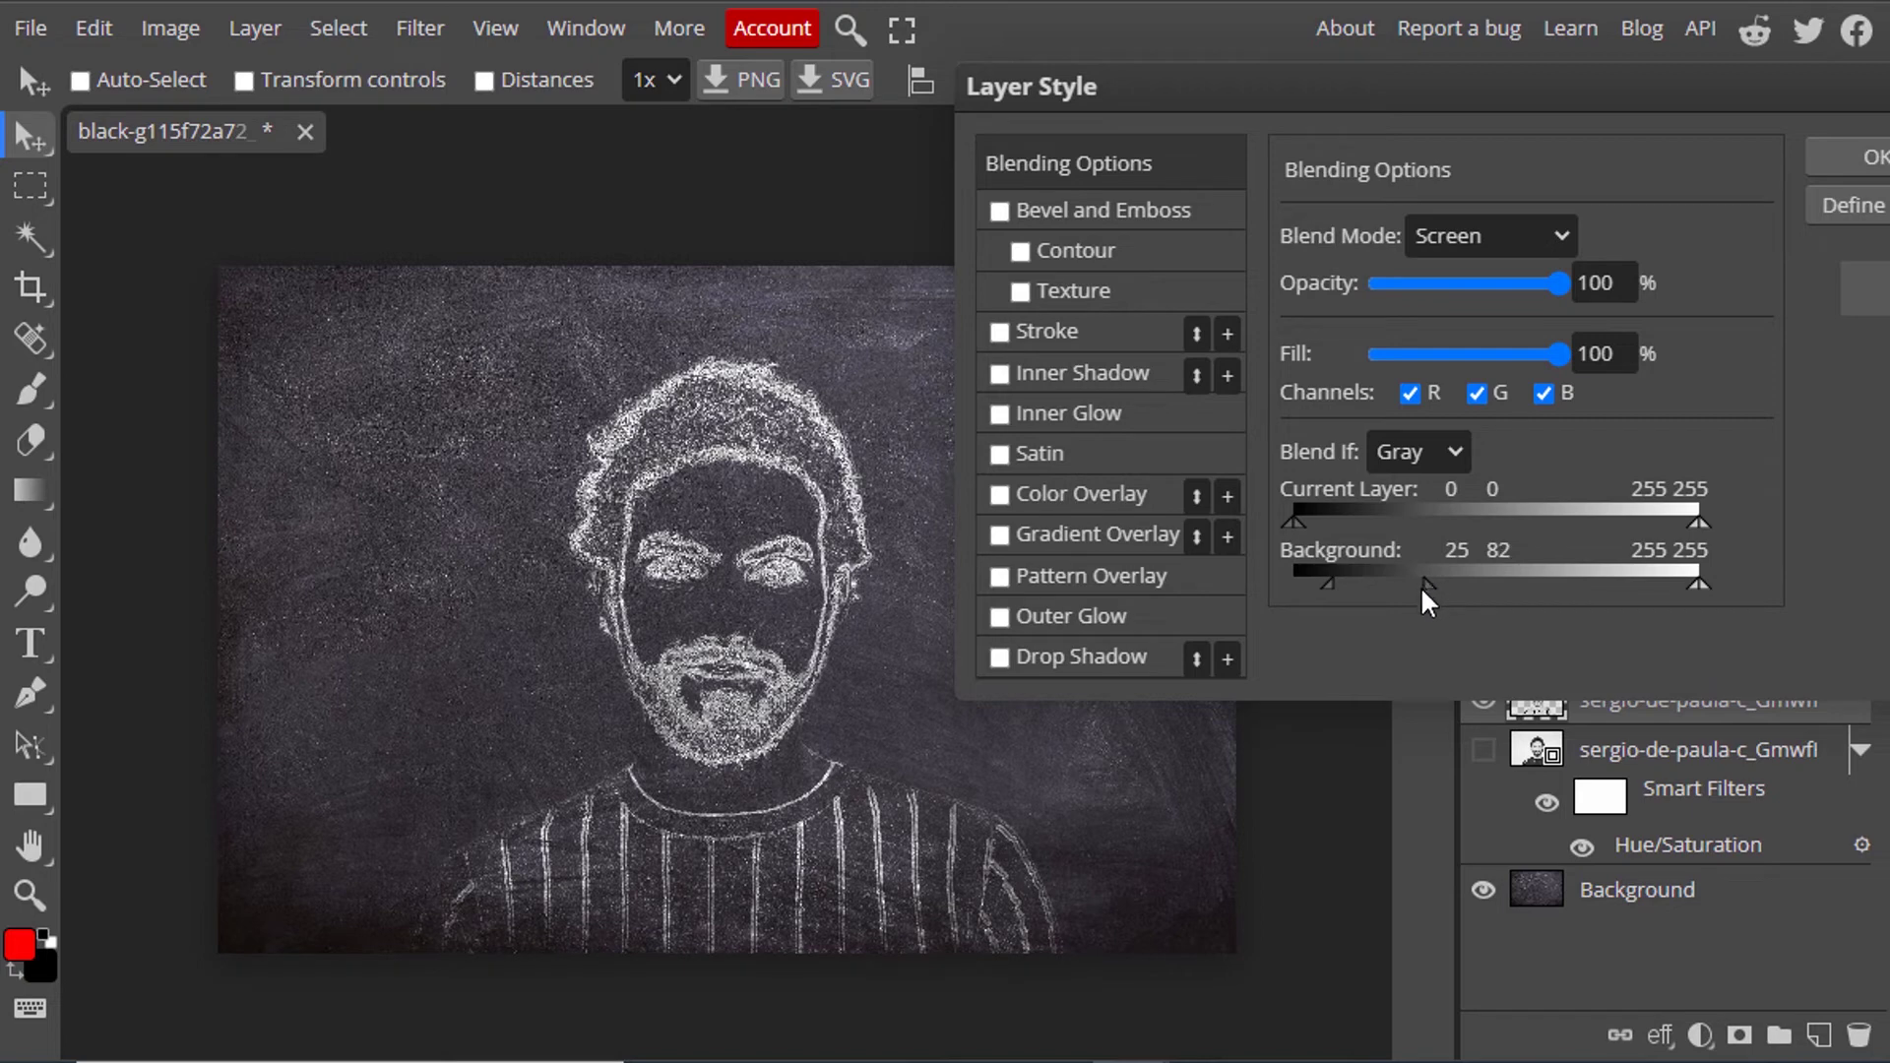
pyautogui.click(1875, 161)
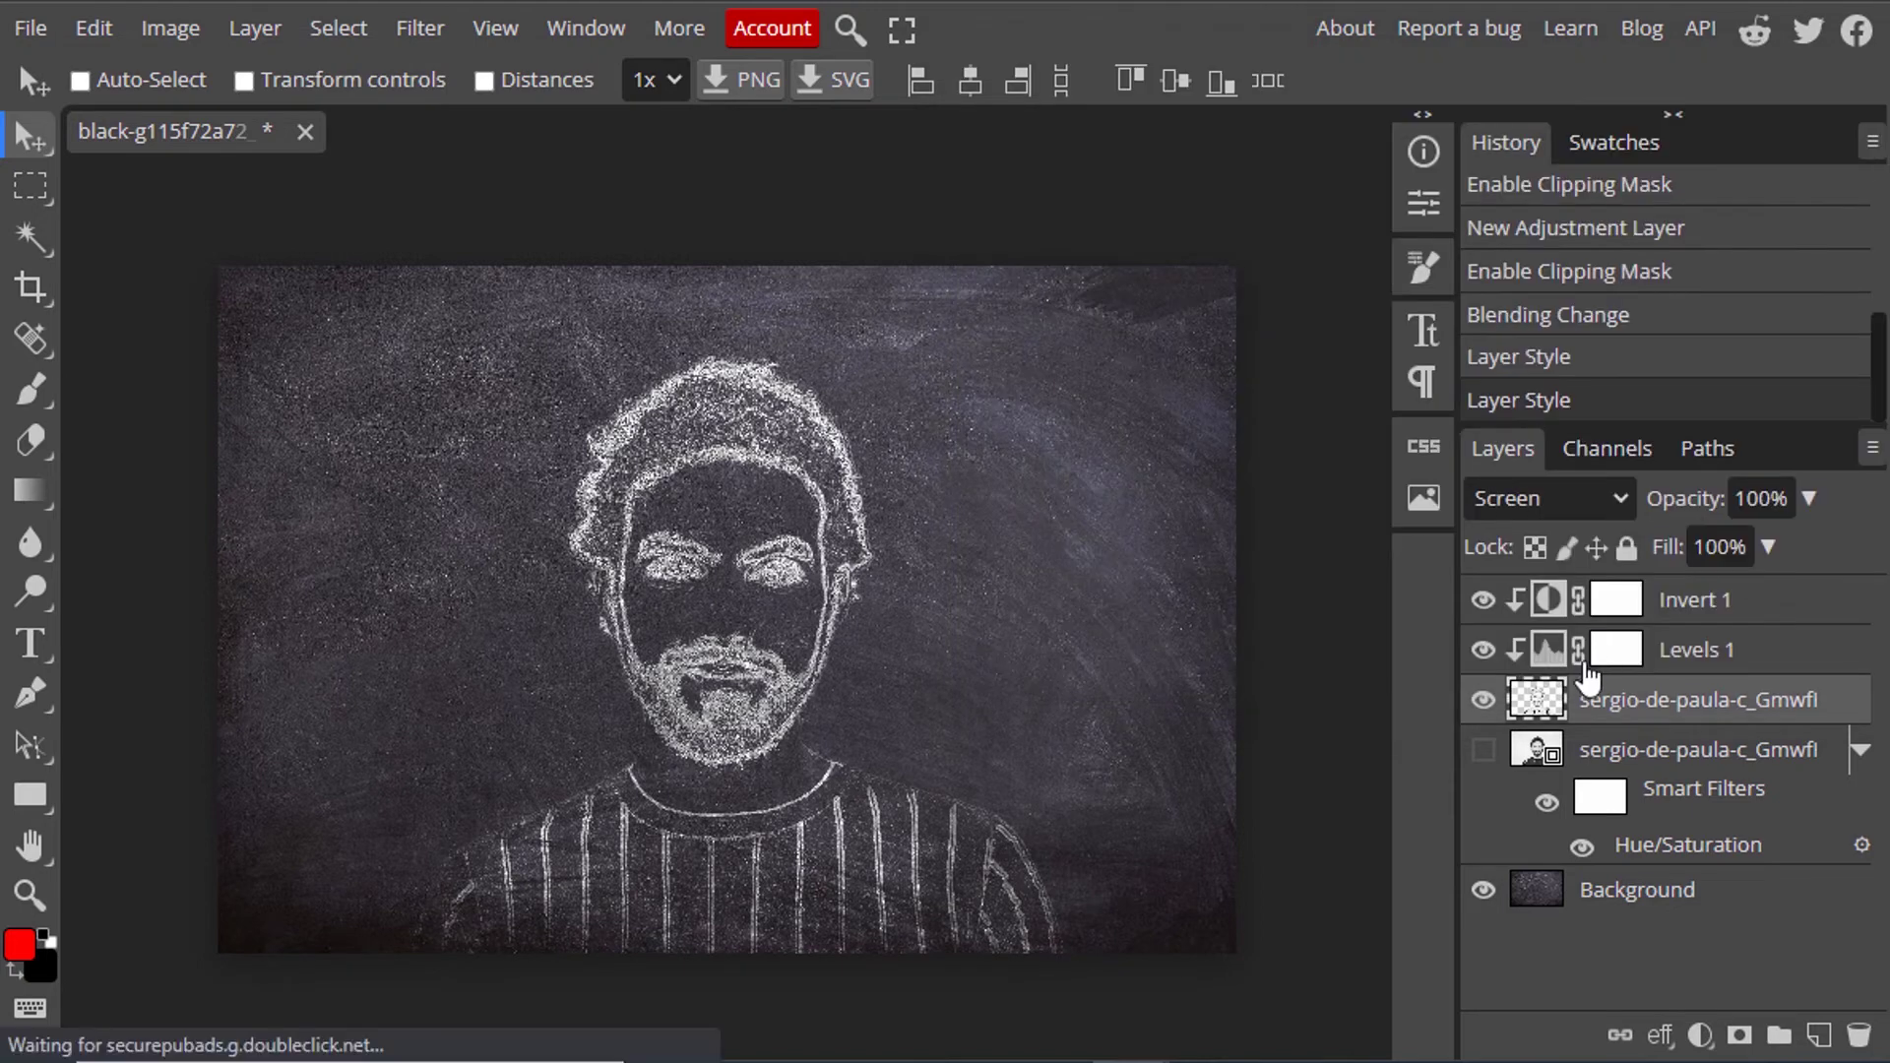
# Split the Background black slider back to 25/55 in Blending Options and apply
pyautogui.rightClick(1573, 692)
pyautogui.click(1678, 190)
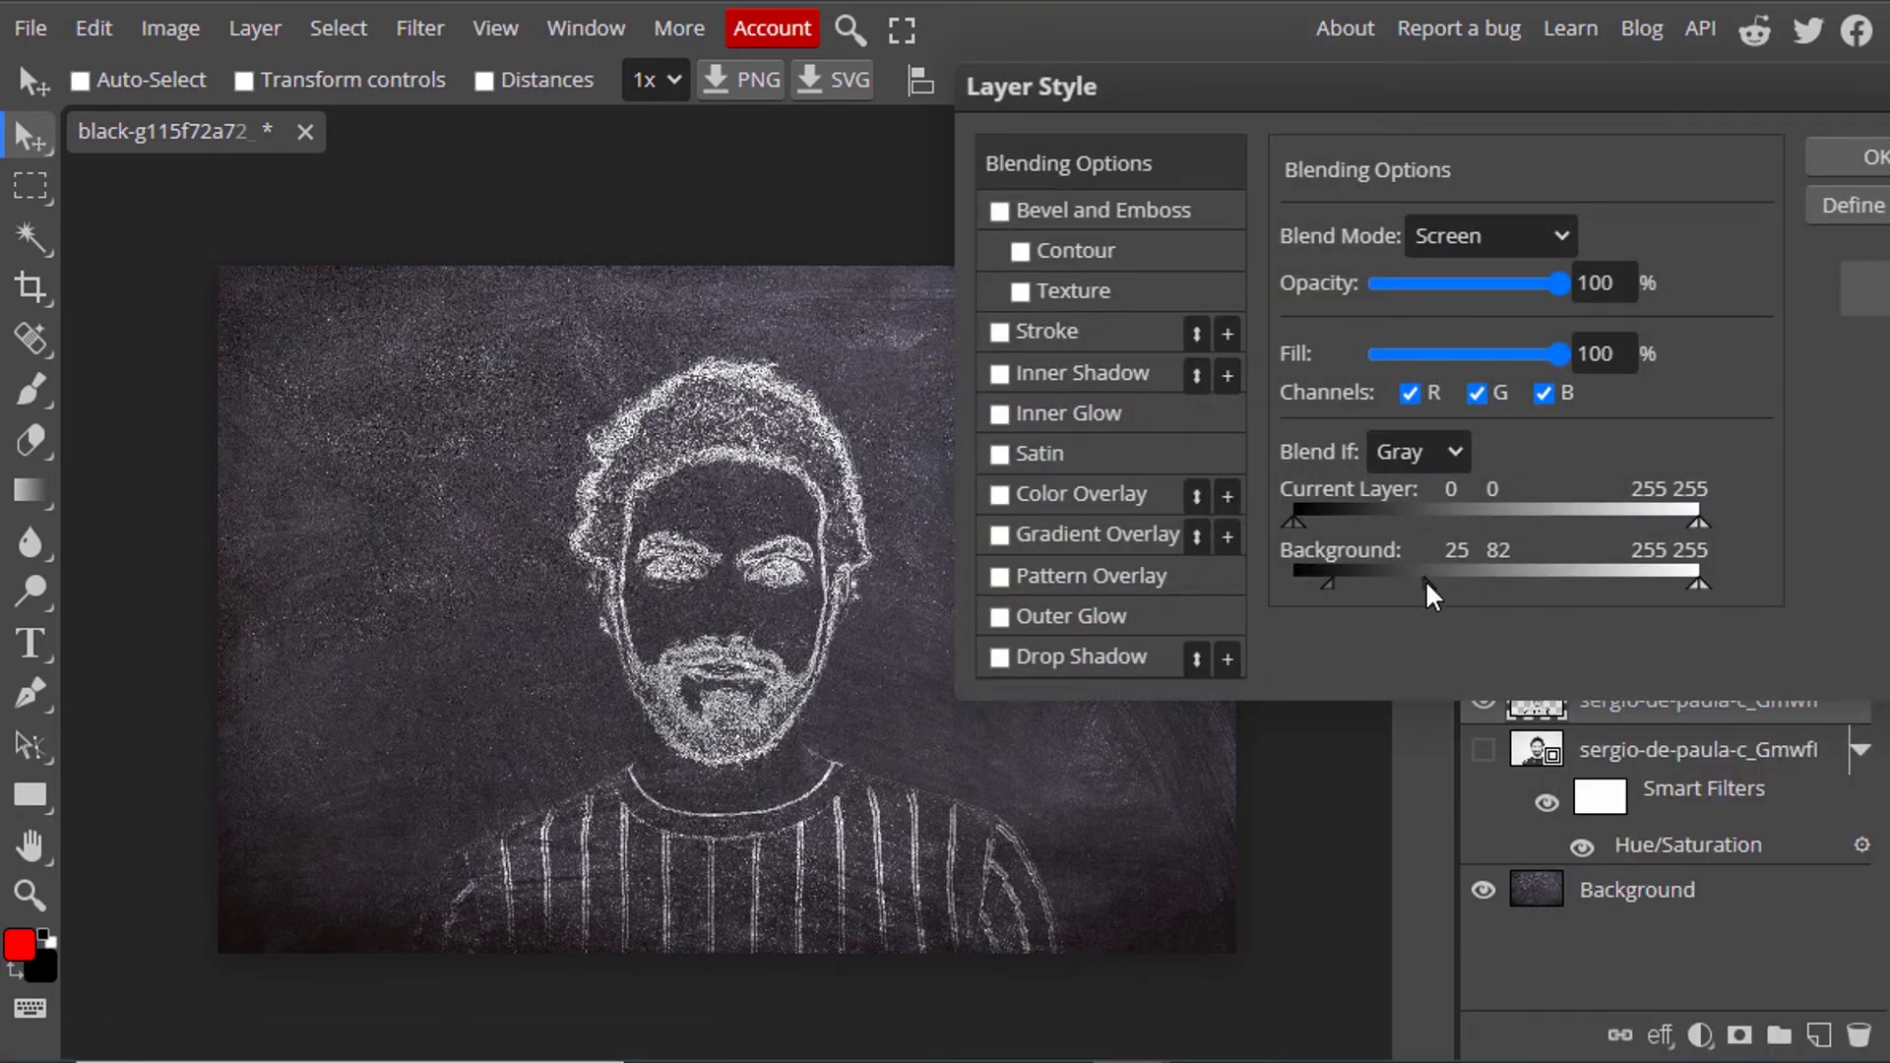
pyautogui.moveTo(1423, 583); pyautogui.dragTo(1380, 583)
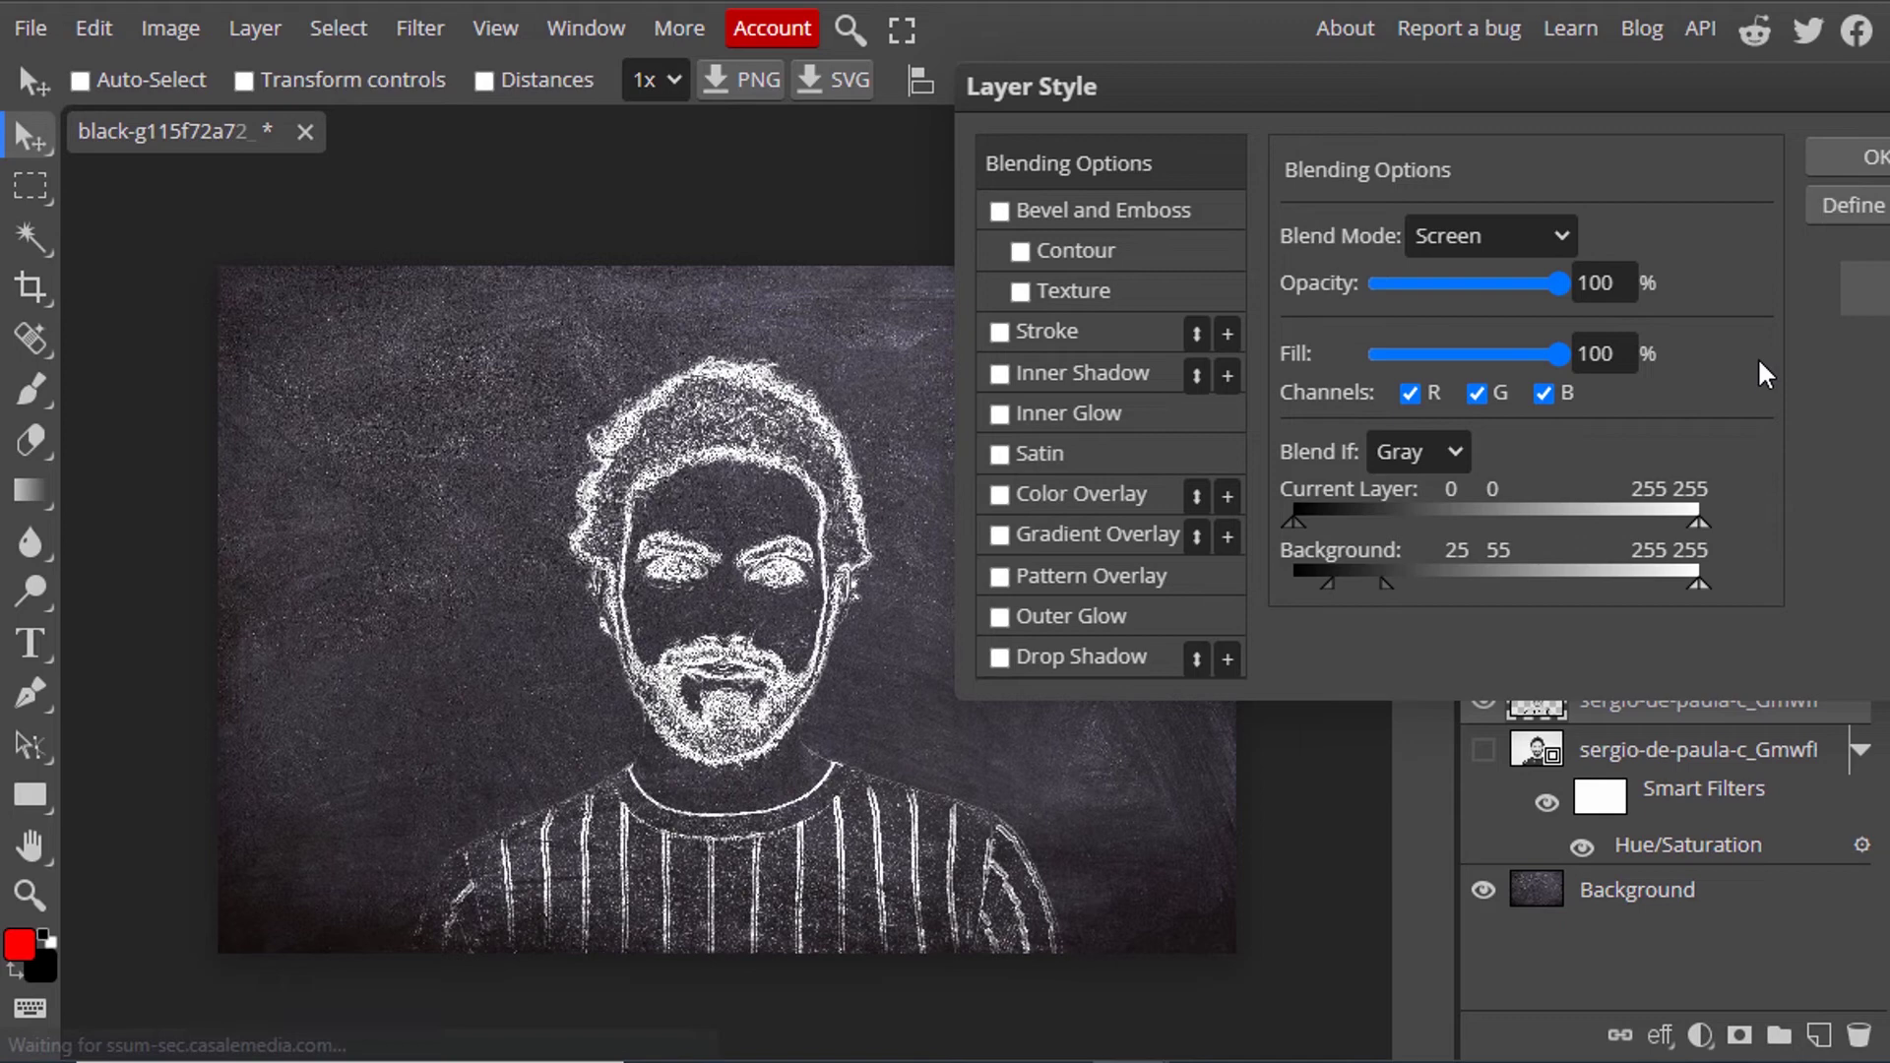
pyautogui.click(1860, 158)
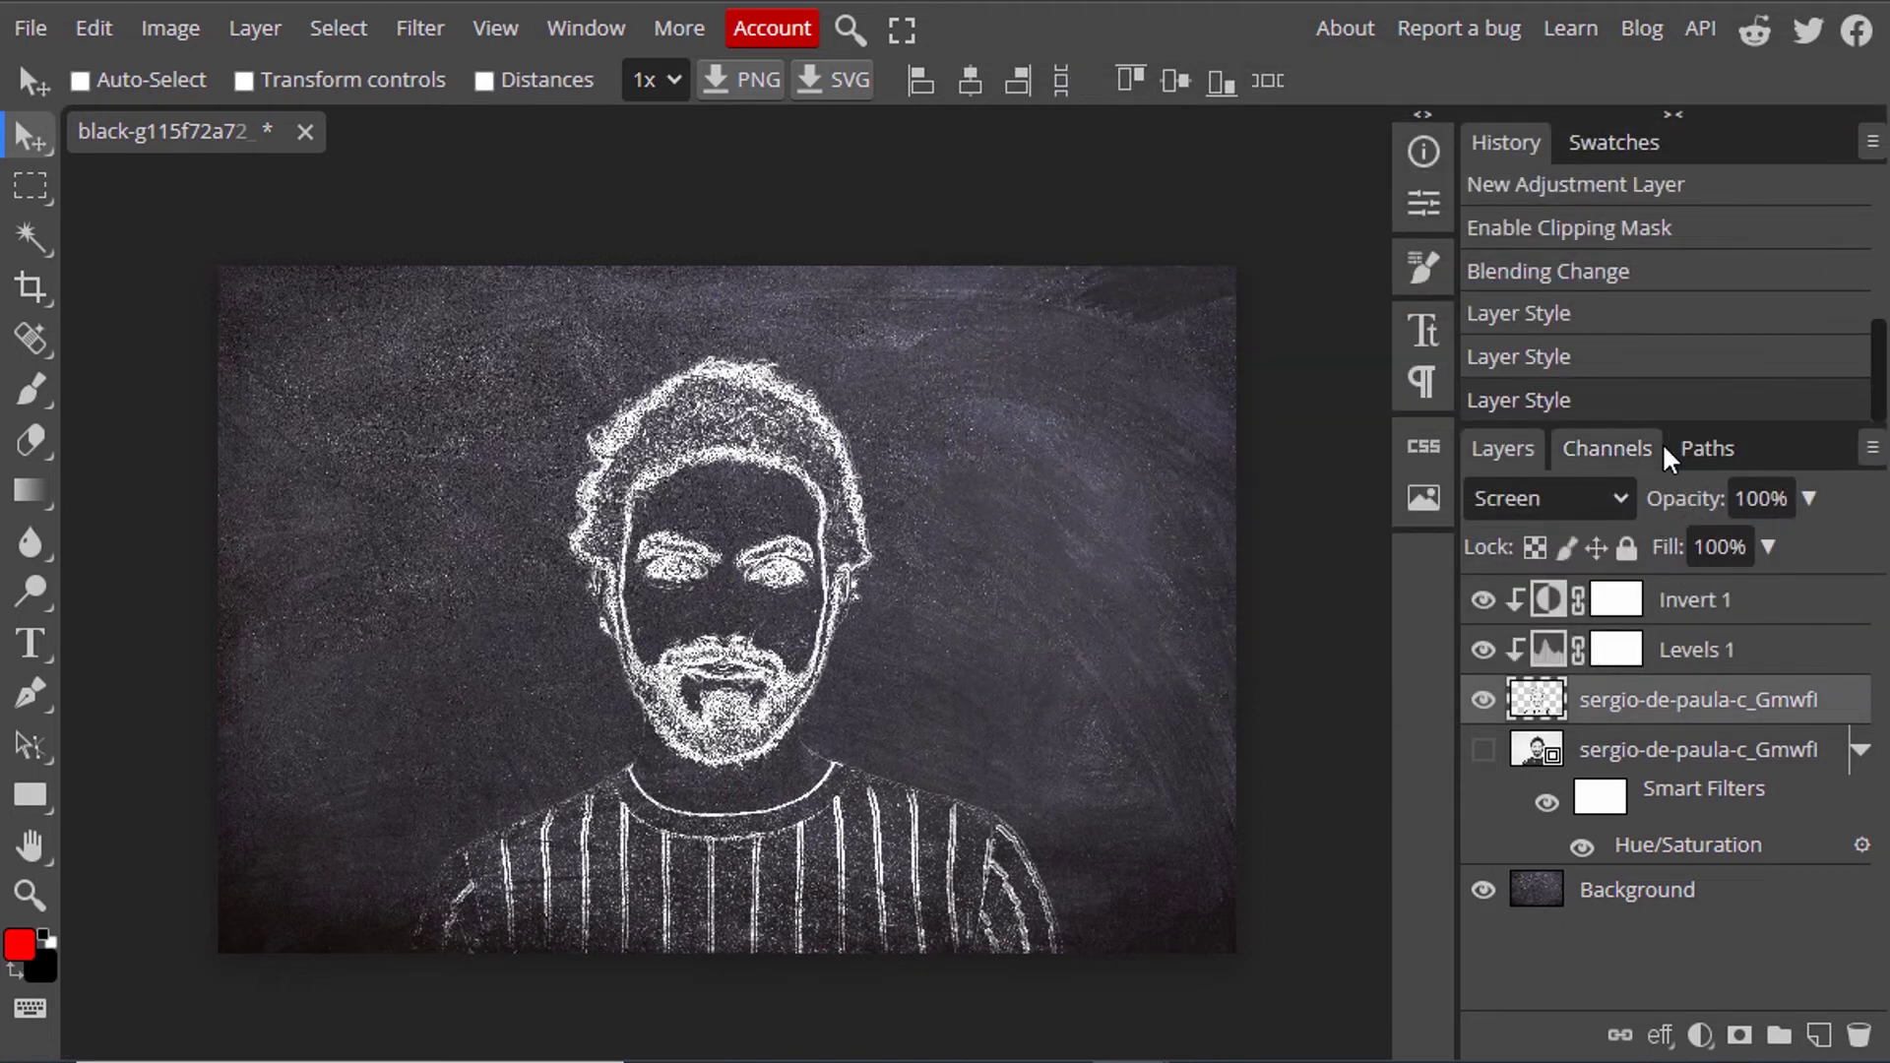